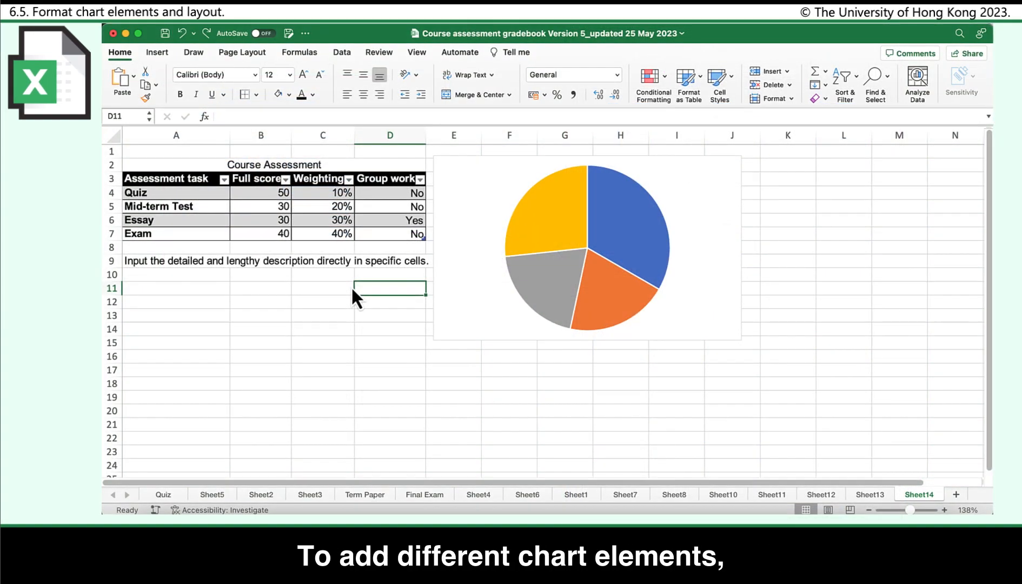
# Add a chart title above the course assessment pie chart.
pyautogui.click(478, 185)
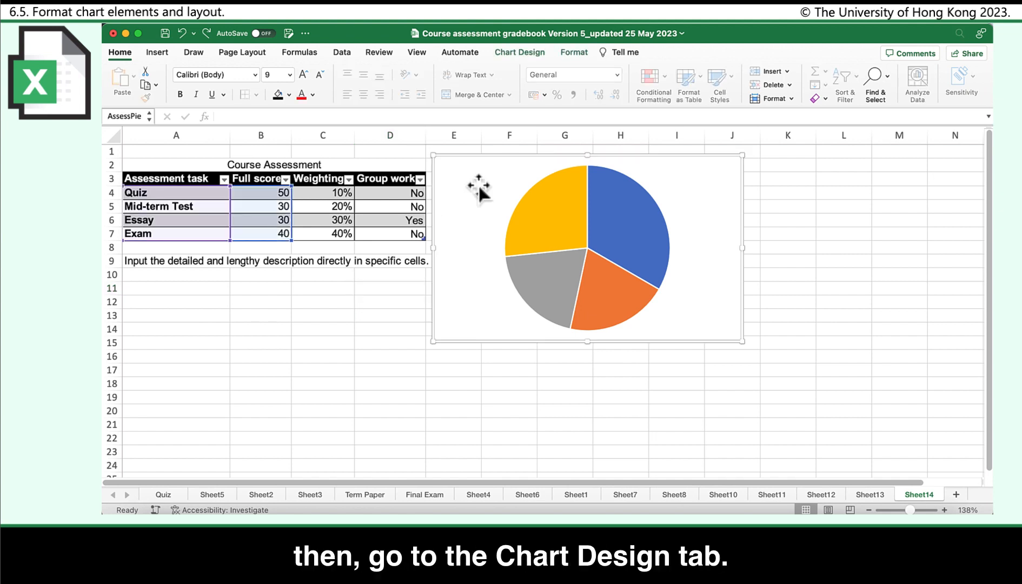
pyautogui.click(514, 53)
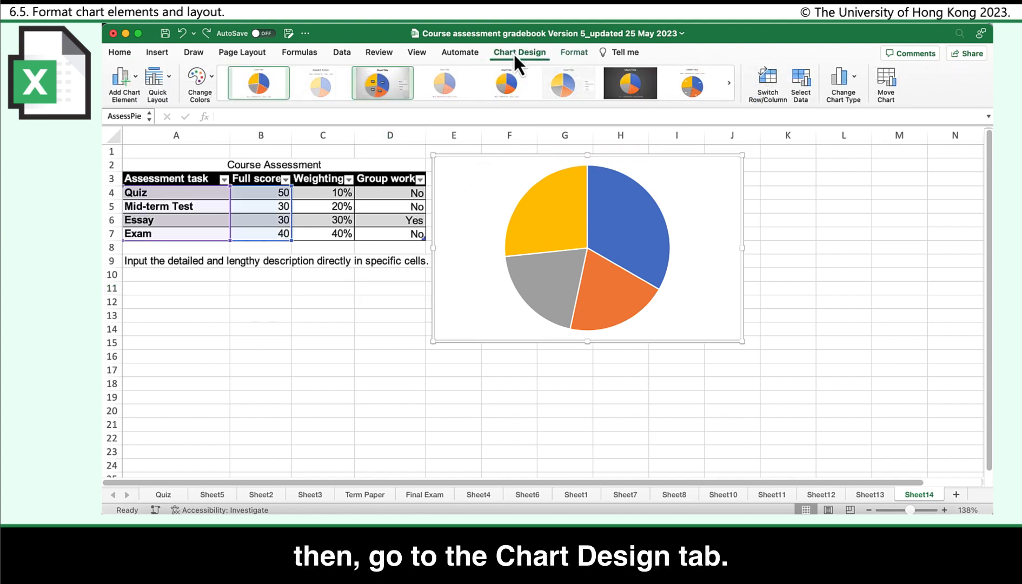
pyautogui.click(125, 83)
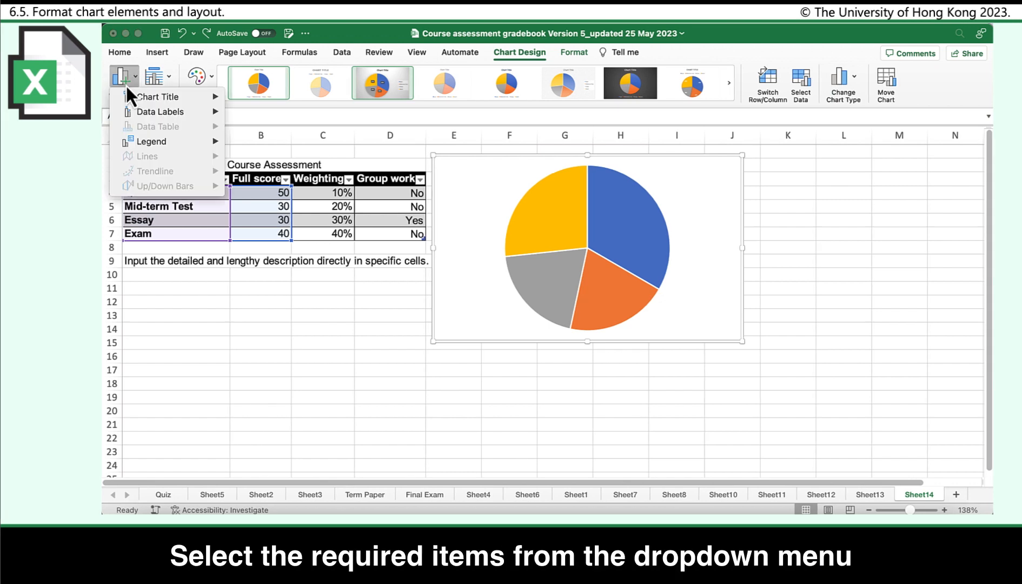
pyautogui.moveTo(176, 97)
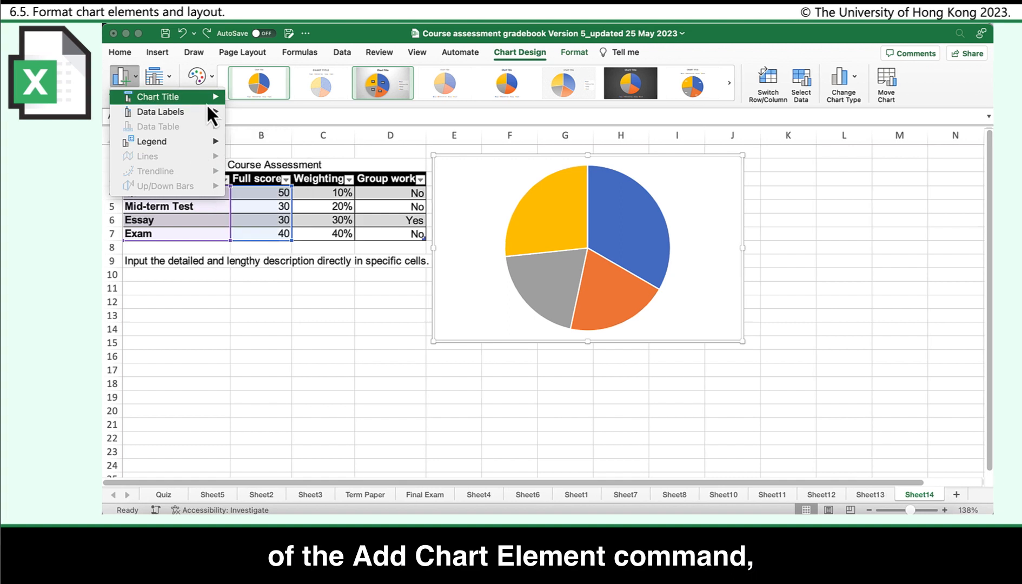
pyautogui.moveTo(208, 98)
pyautogui.click(263, 125)
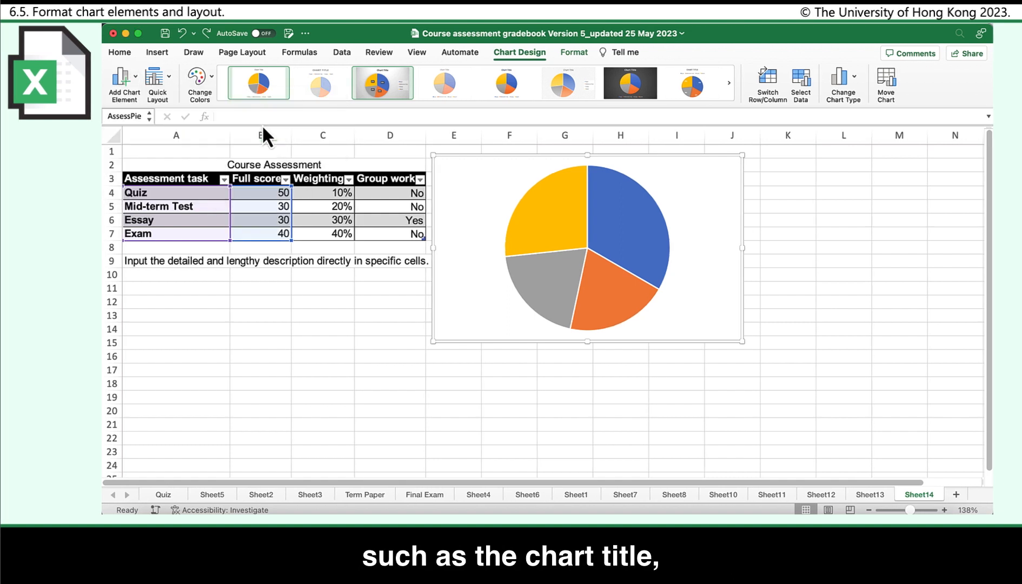
# Add value data labels to the pie slices and a legend to the right of the pie.
pyautogui.click(137, 80)
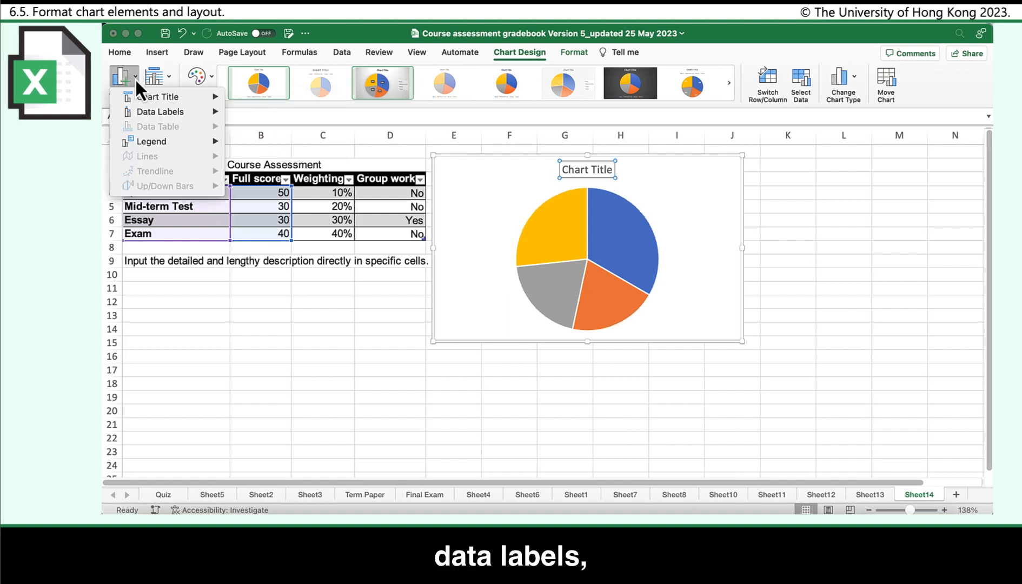
pyautogui.moveTo(145, 109)
pyautogui.click(289, 140)
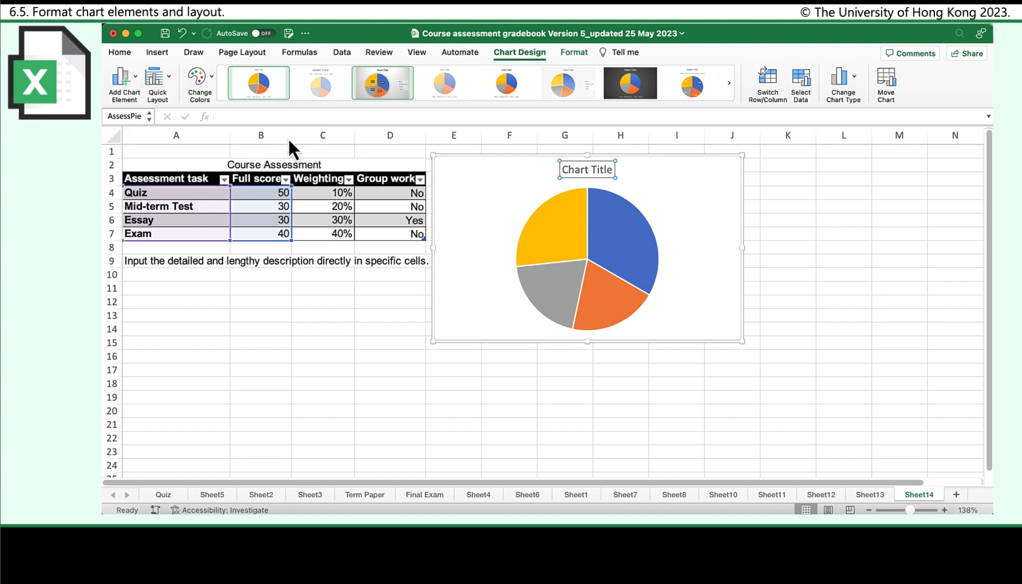
pyautogui.click(133, 90)
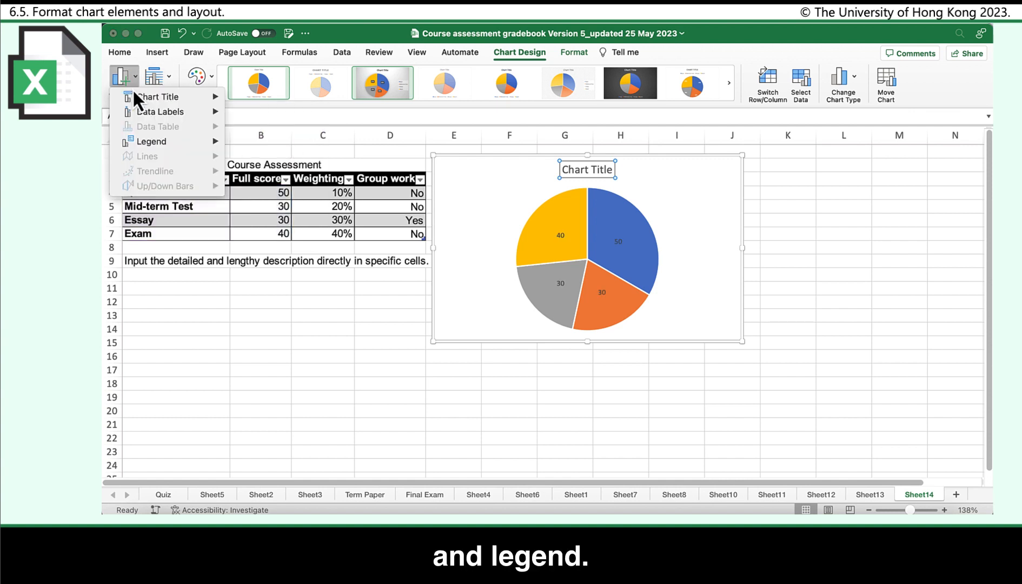
pyautogui.moveTo(155, 142)
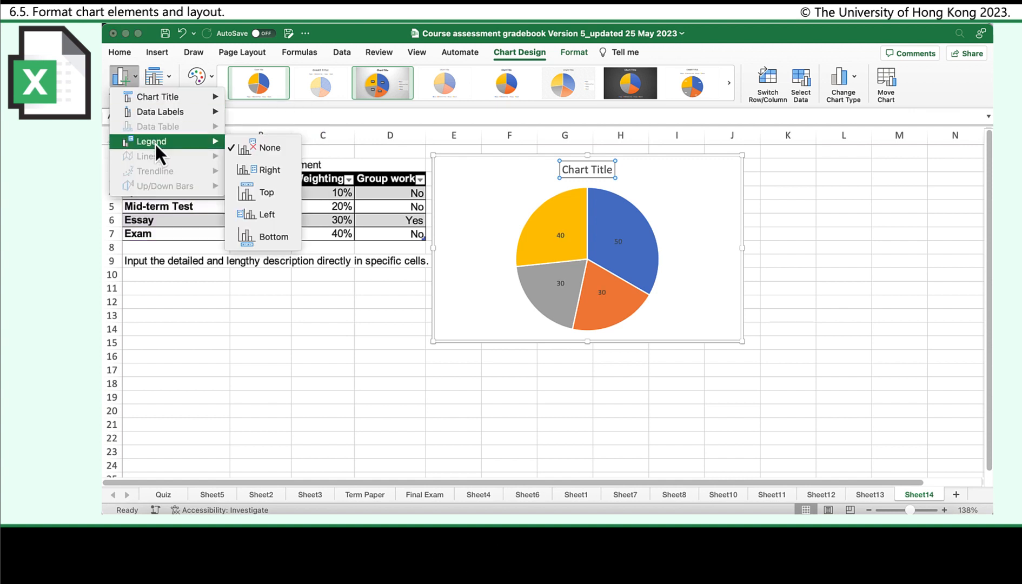
pyautogui.click(247, 171)
# Apply the quick layout with percentage labels and side legend, and restyle the chart with the grey gradient style with dark data label boxes.
pyautogui.click(150, 82)
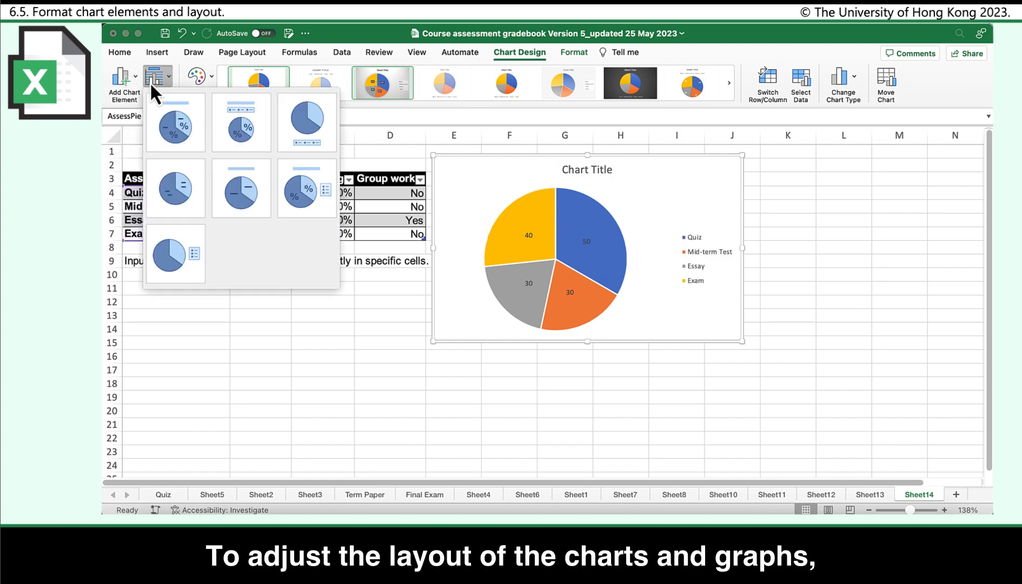
pyautogui.click(288, 172)
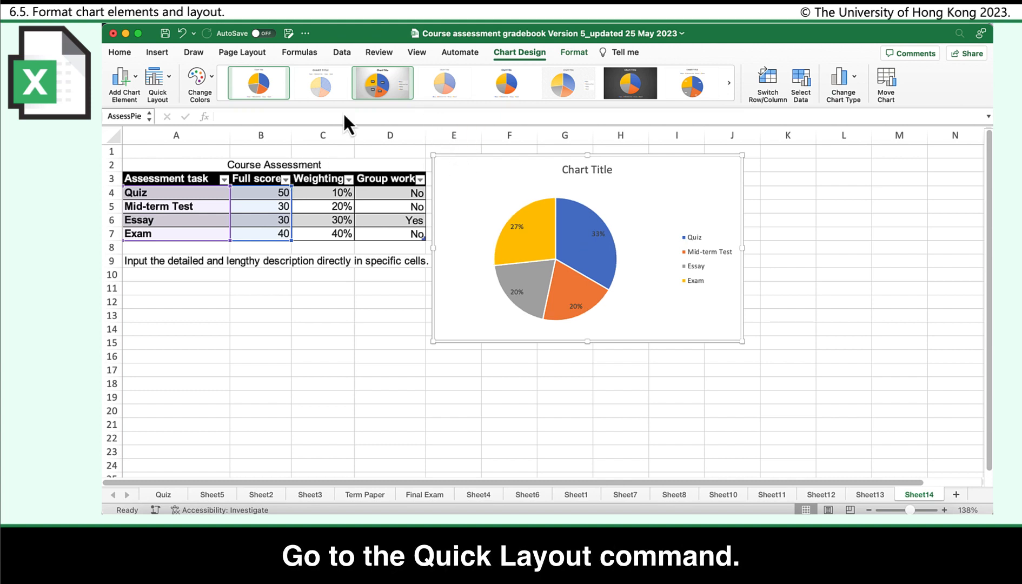
pyautogui.click(468, 104)
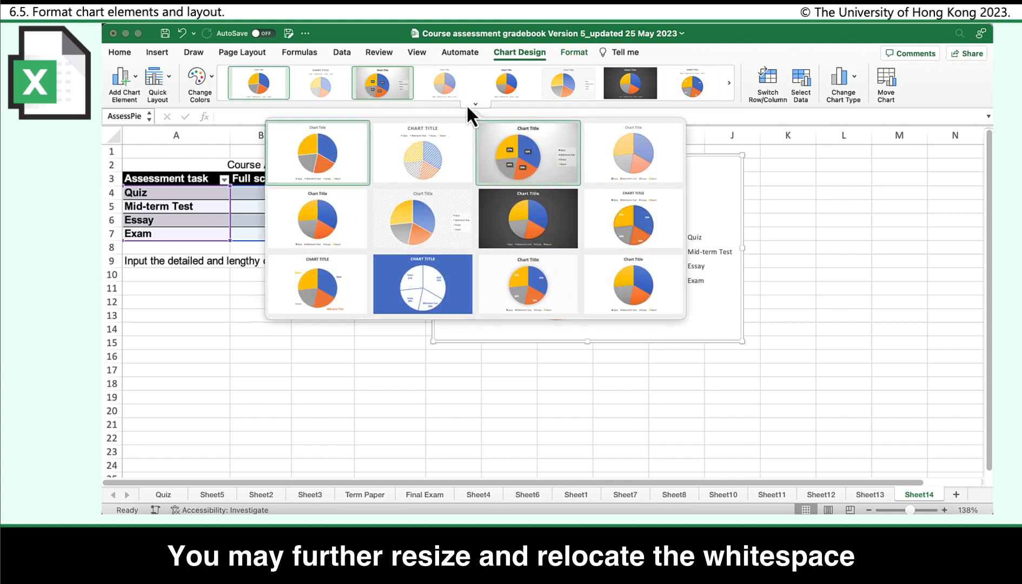
pyautogui.click(613, 206)
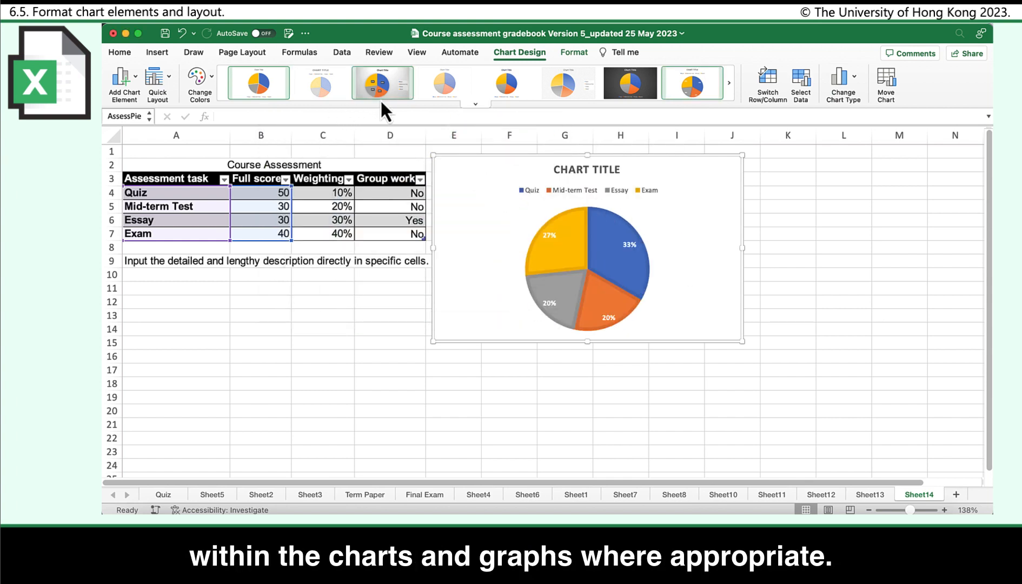
pyautogui.click(470, 105)
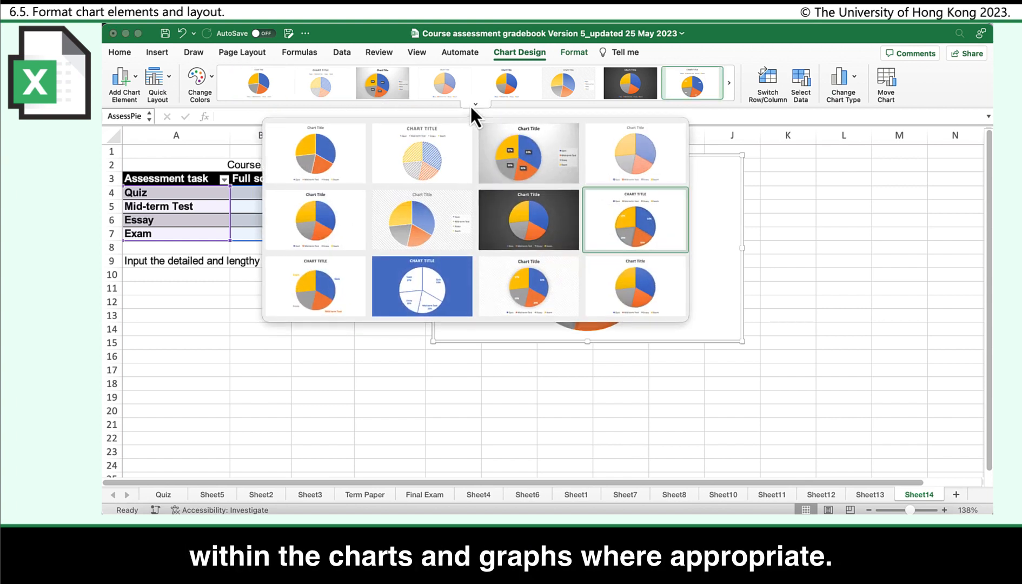
pyautogui.click(518, 268)
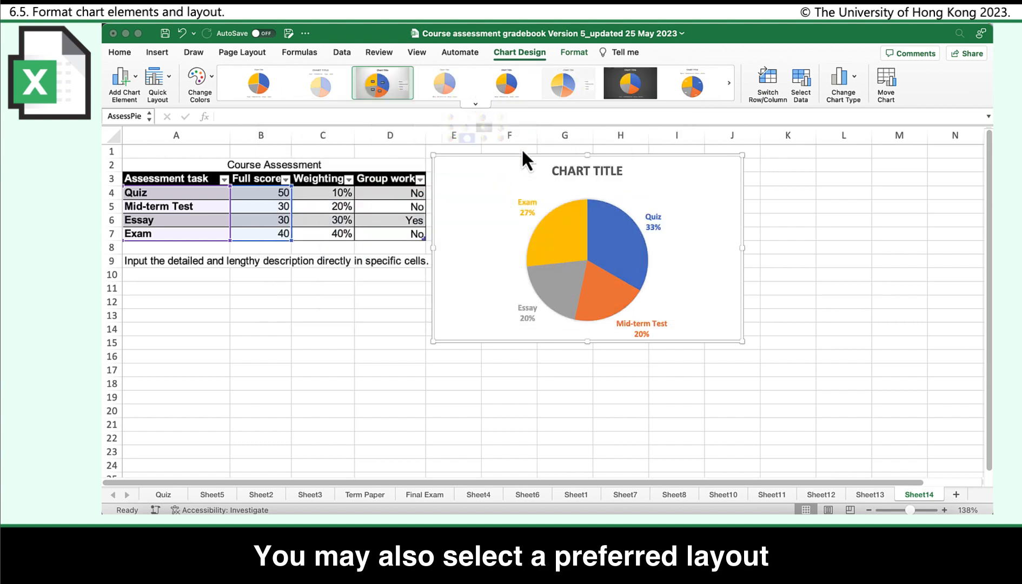
pyautogui.click(380, 292)
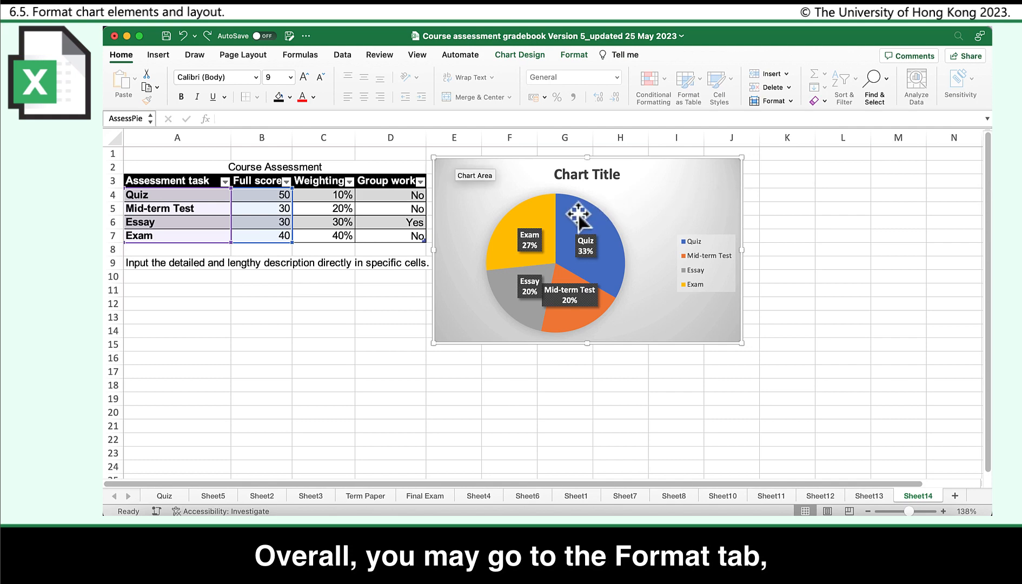
# Restyle all the pie chart's data labels with the black-outlined white shape style.
pyautogui.click(583, 243)
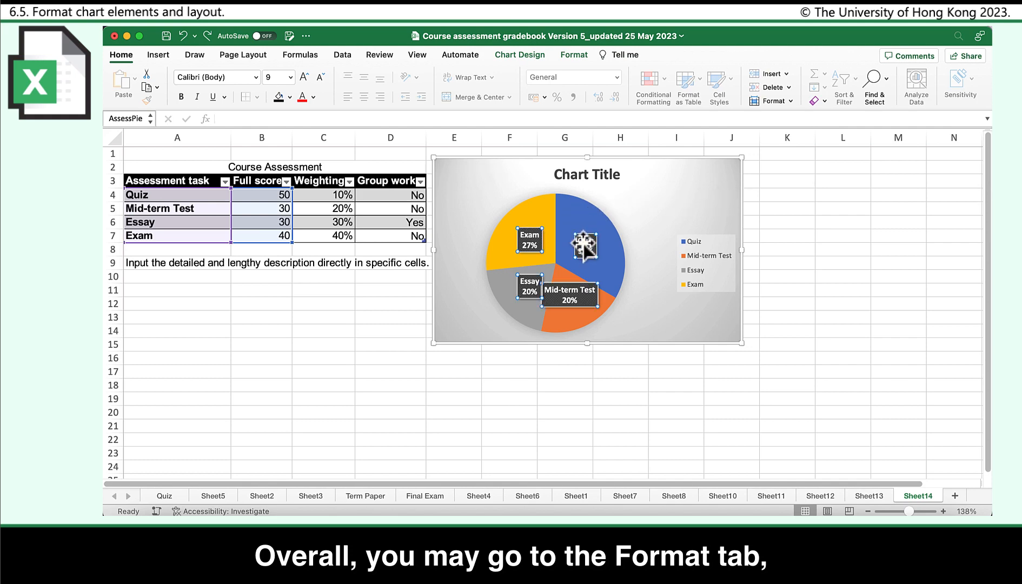
pyautogui.click(573, 54)
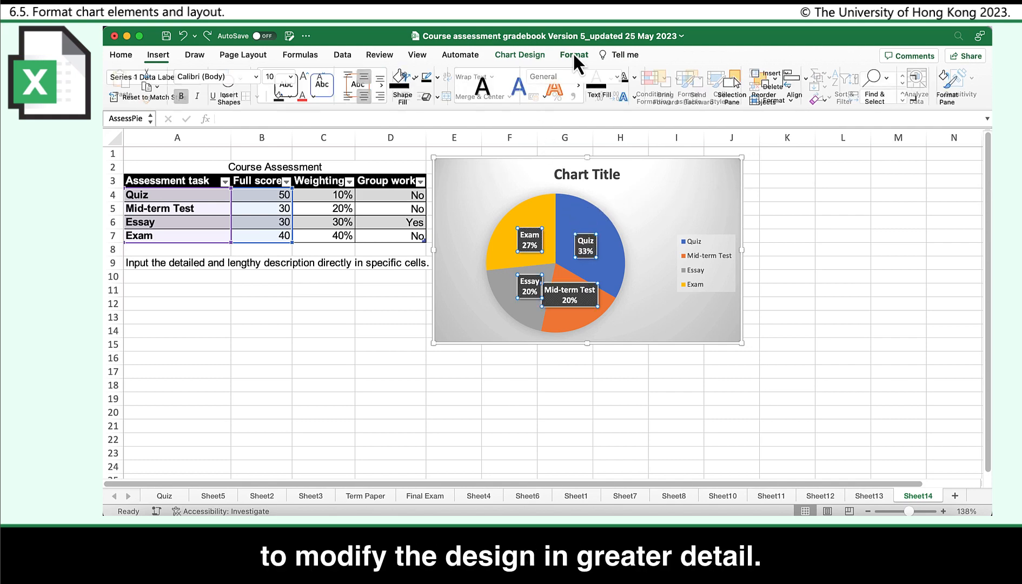
pyautogui.click(301, 83)
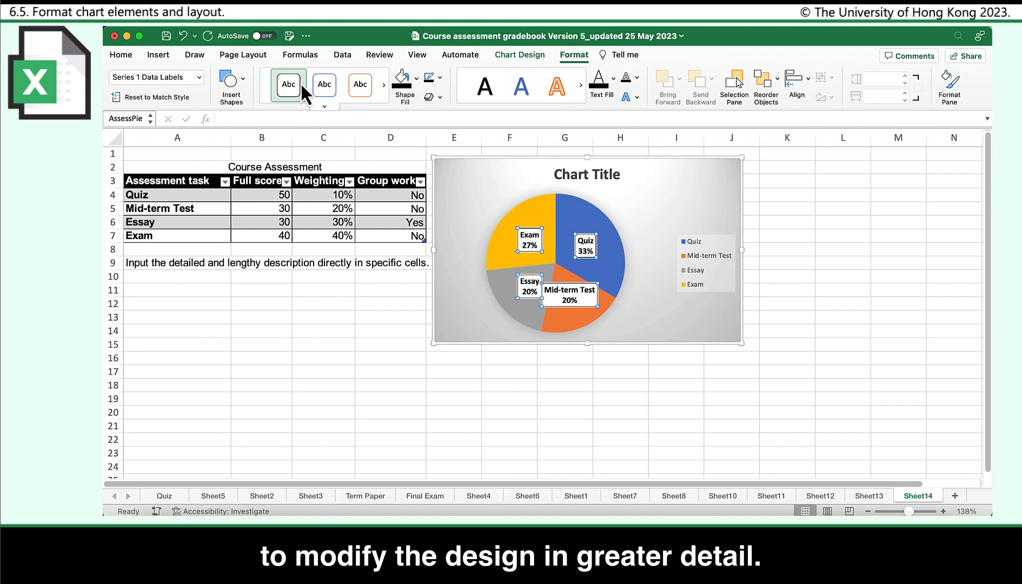
# Set the chart area to a solid white fill and open its text effect options.
pyautogui.doubleClick(672, 205)
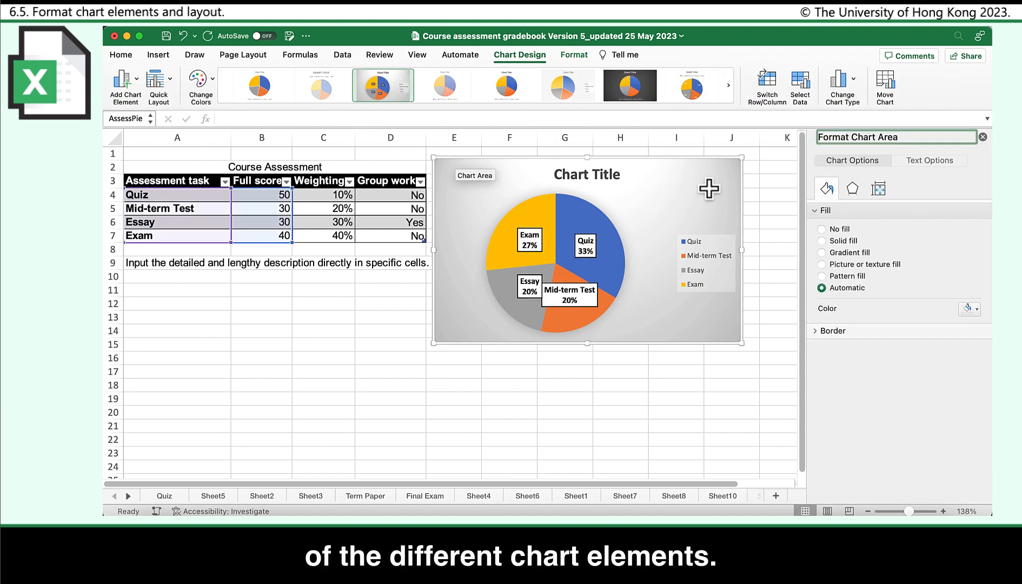
pyautogui.click(821, 240)
pyautogui.click(965, 309)
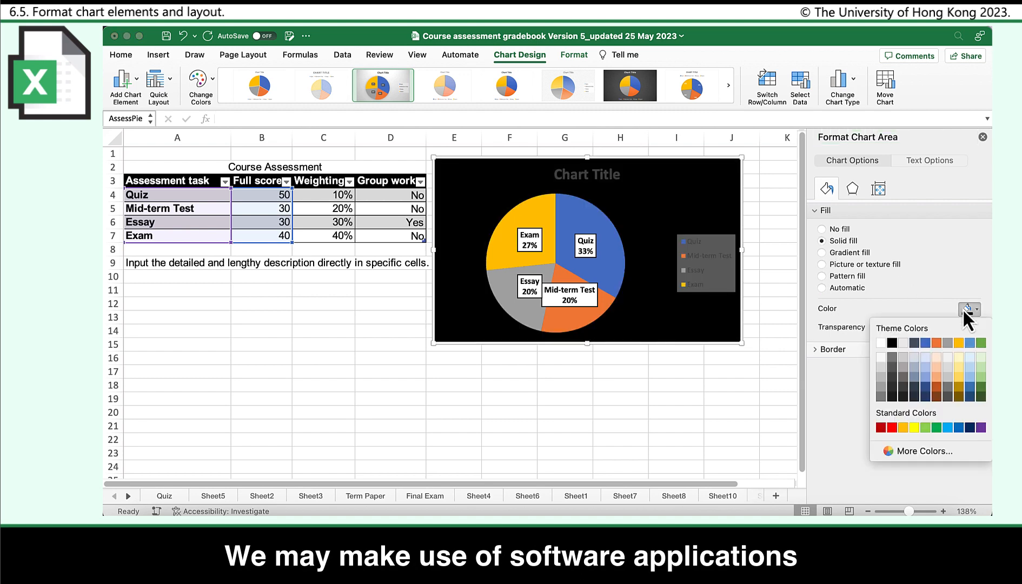
pyautogui.click(881, 342)
pyautogui.click(926, 162)
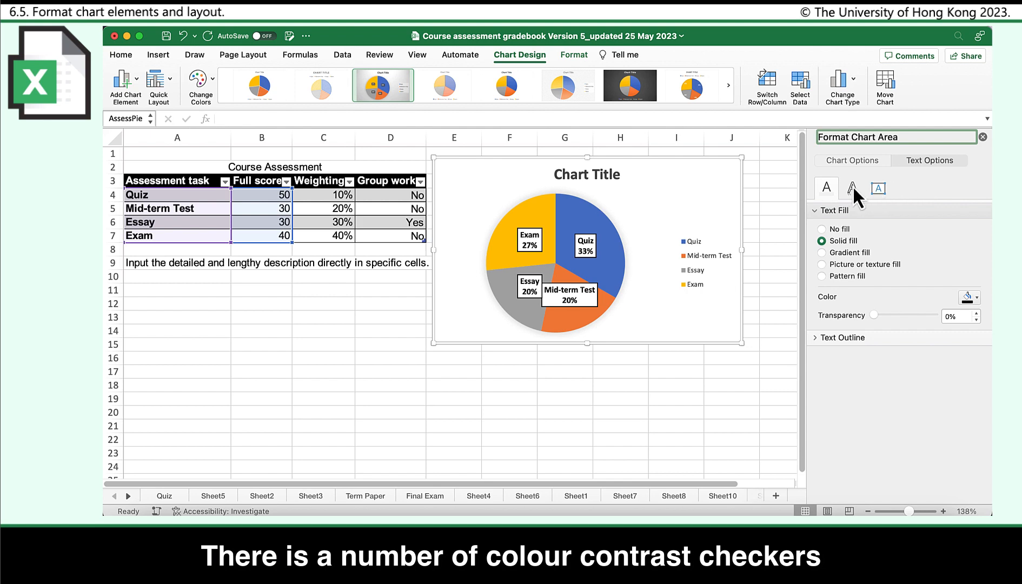
pyautogui.click(852, 186)
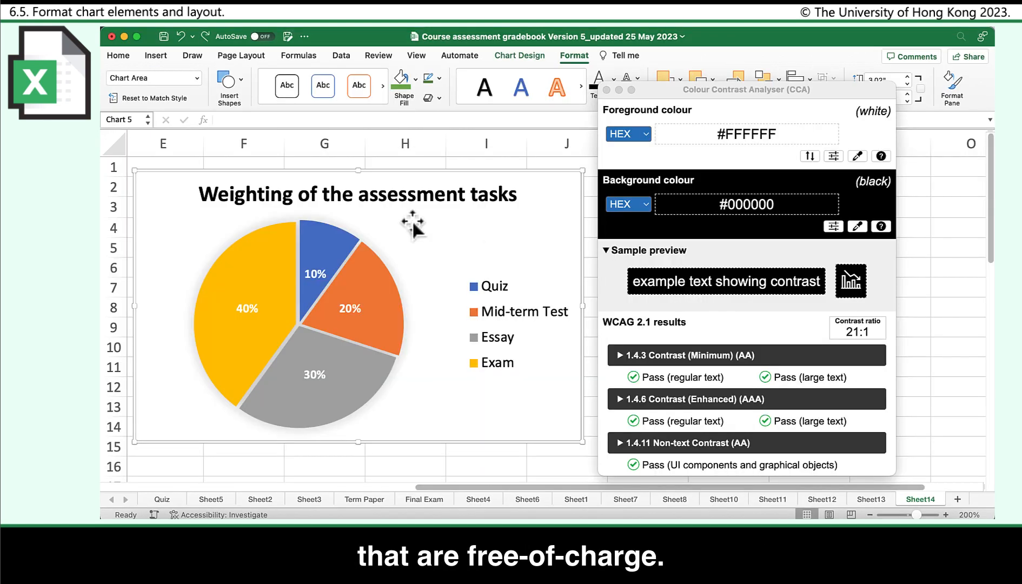
# Switch to Colour Contrast Analyser and sample the pie slice colours as background to check their contrast with white text.
pyautogui.click(856, 226)
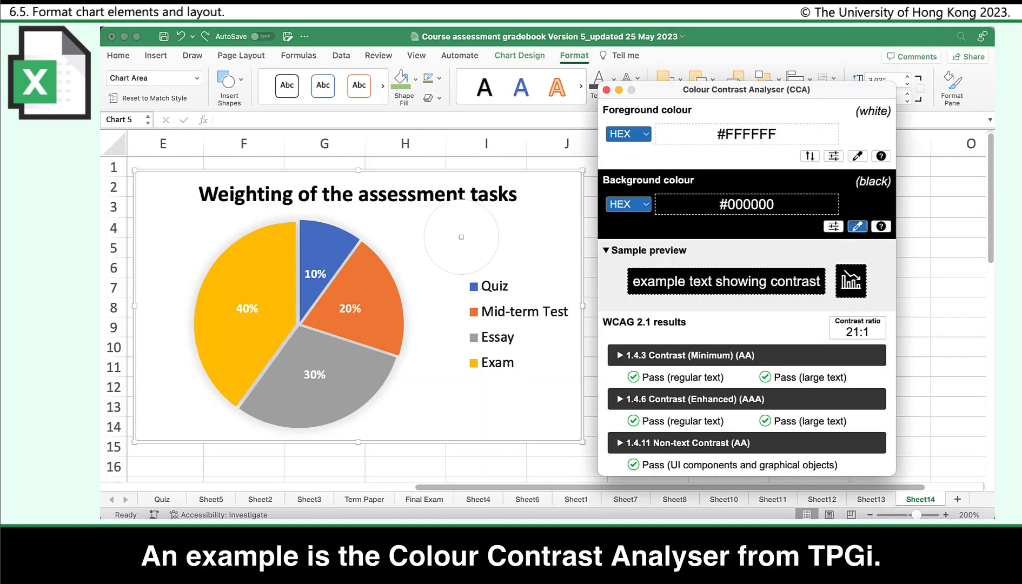
pyautogui.click(321, 245)
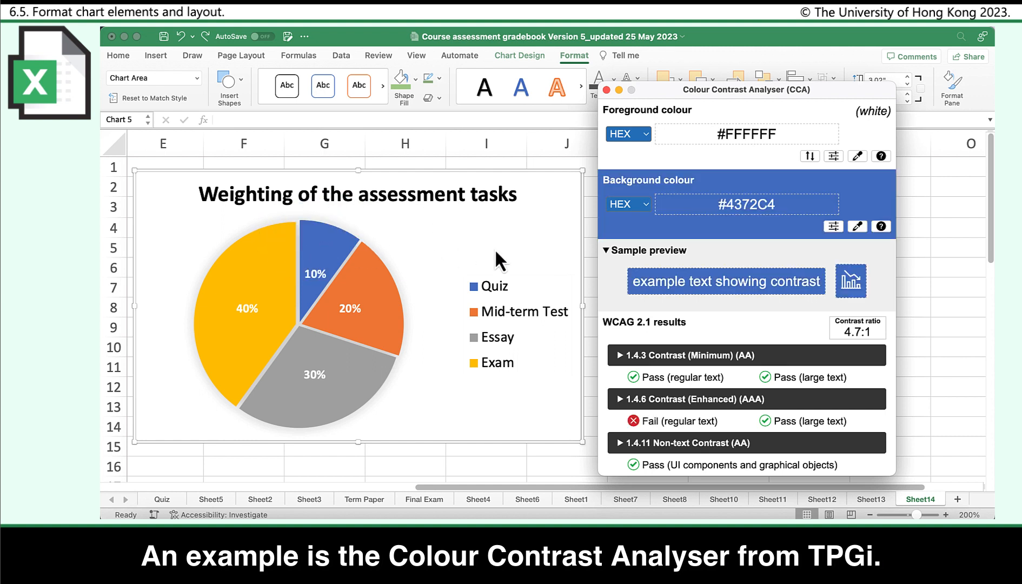
pyautogui.click(857, 226)
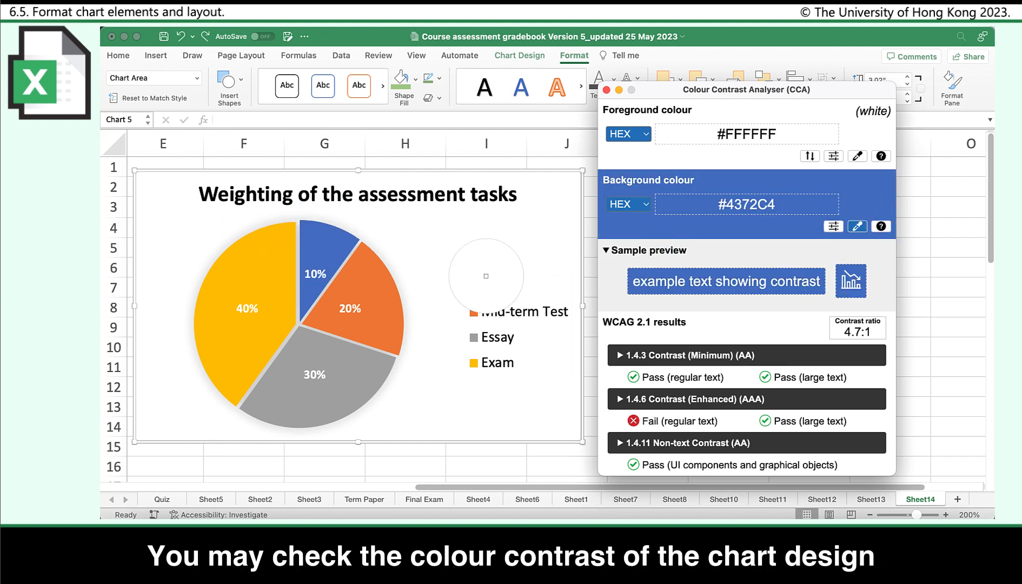
pyautogui.click(375, 304)
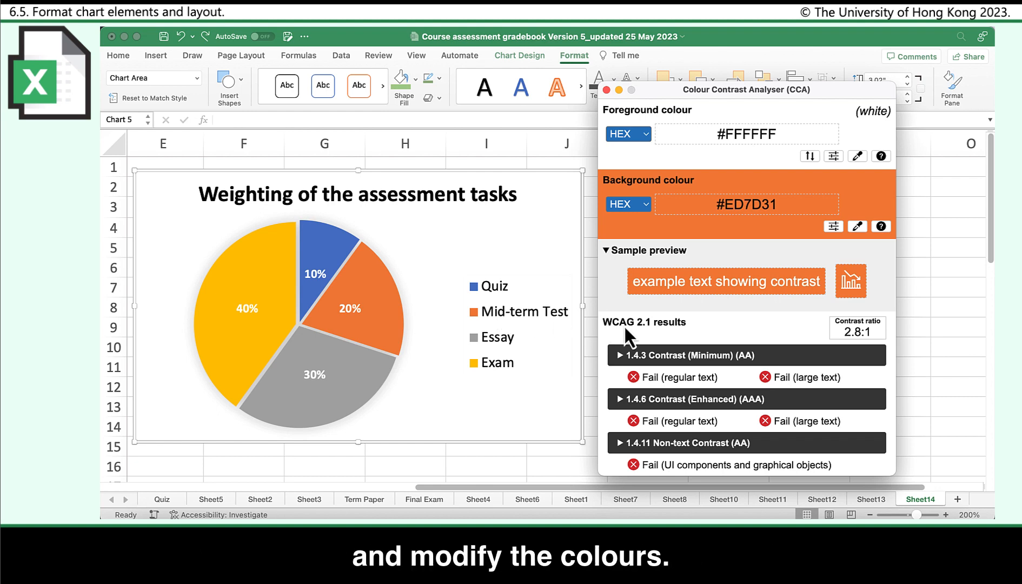
pyautogui.click(857, 225)
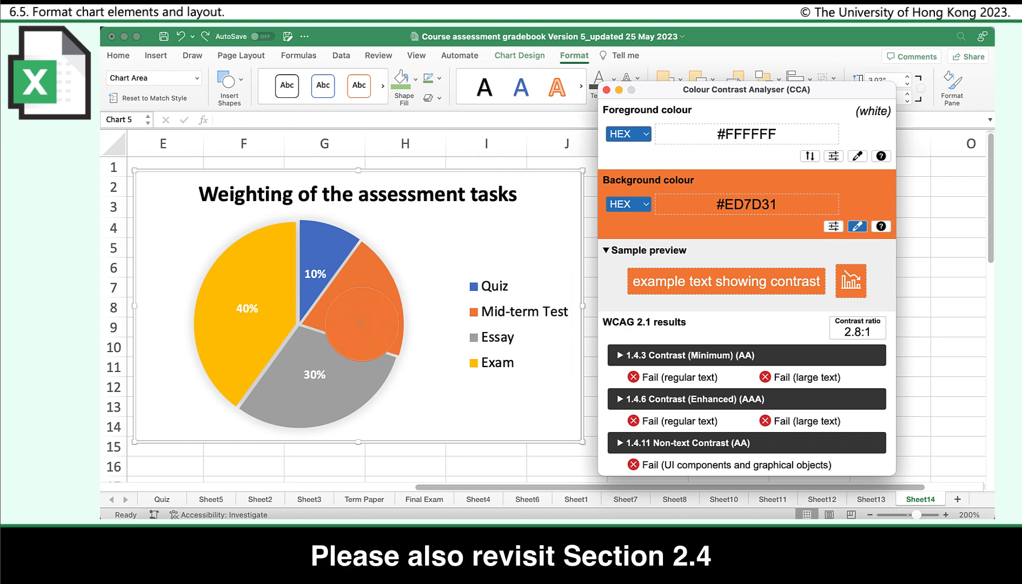
pyautogui.click(338, 369)
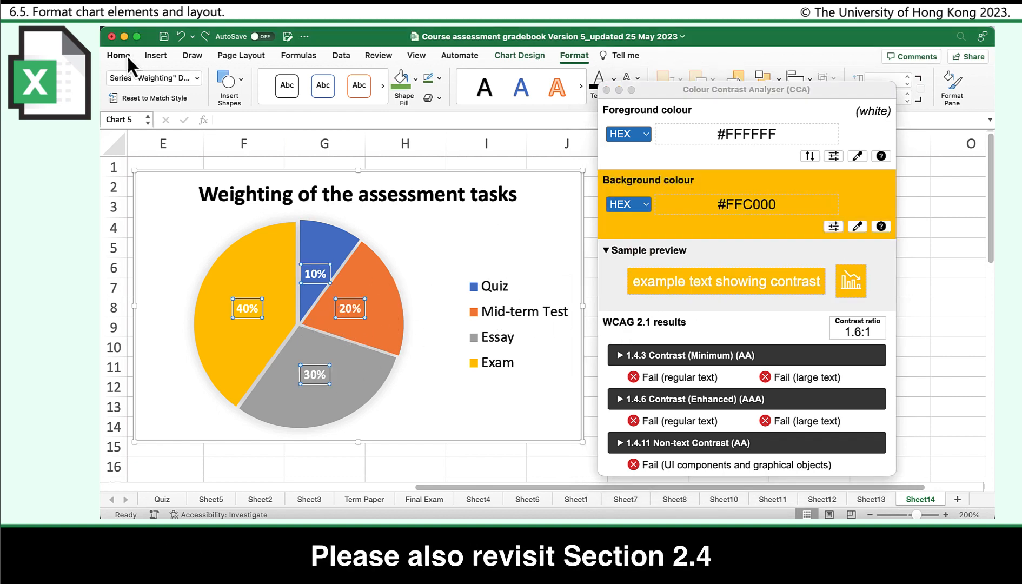
# Set the data labels' font colour to black and sample the Quiz label as the foreground colour in Colour Contrast Analyser.
pyautogui.click(126, 54)
pyautogui.click(301, 96)
pyautogui.click(857, 155)
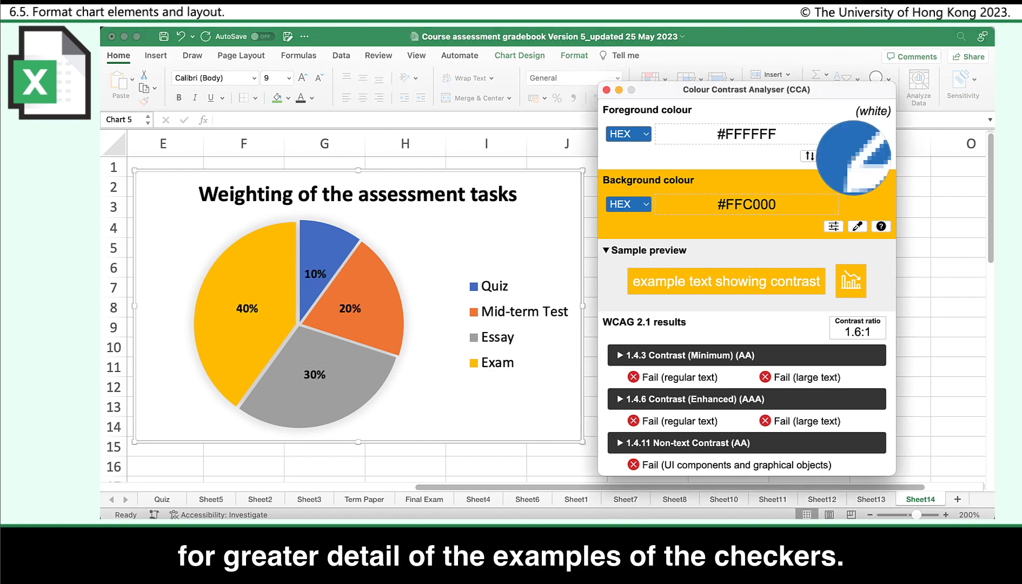
pyautogui.click(323, 278)
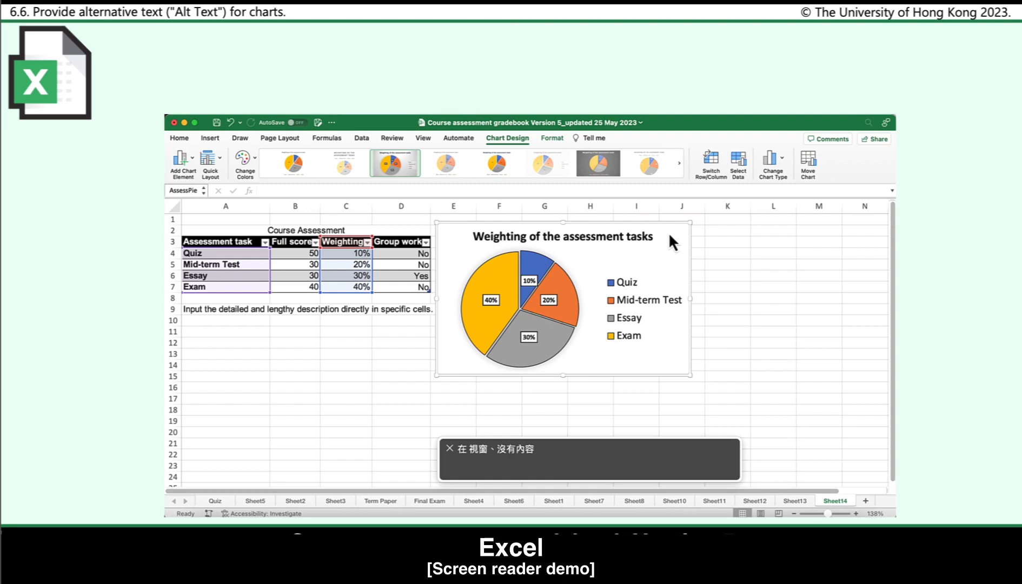
# Set the pie chart's alt text to "A pie chart presenting the weighting of the scores of the 4 assessment tasks toward the course grade.".
pyautogui.click(669, 234)
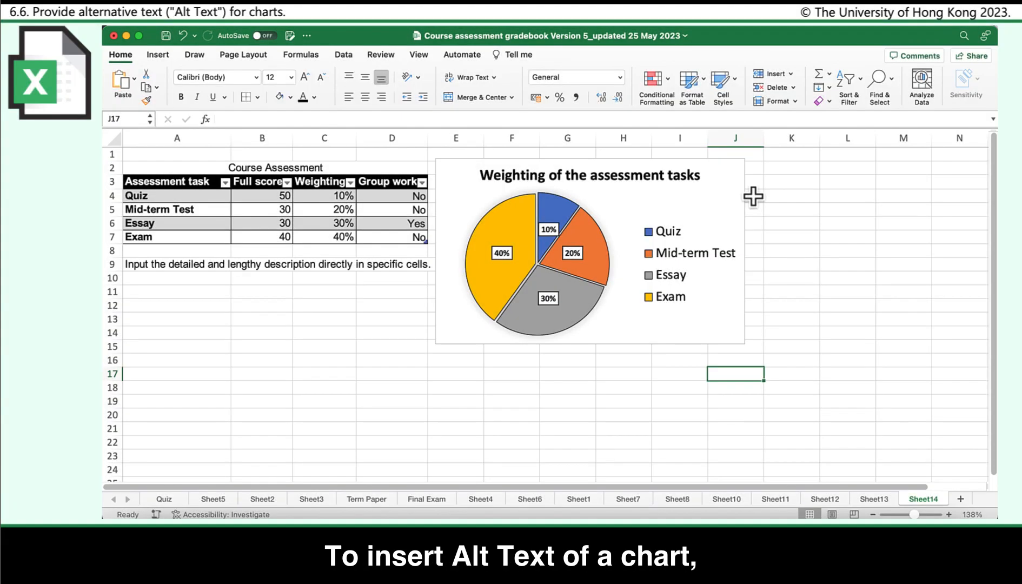
pyautogui.click(727, 199)
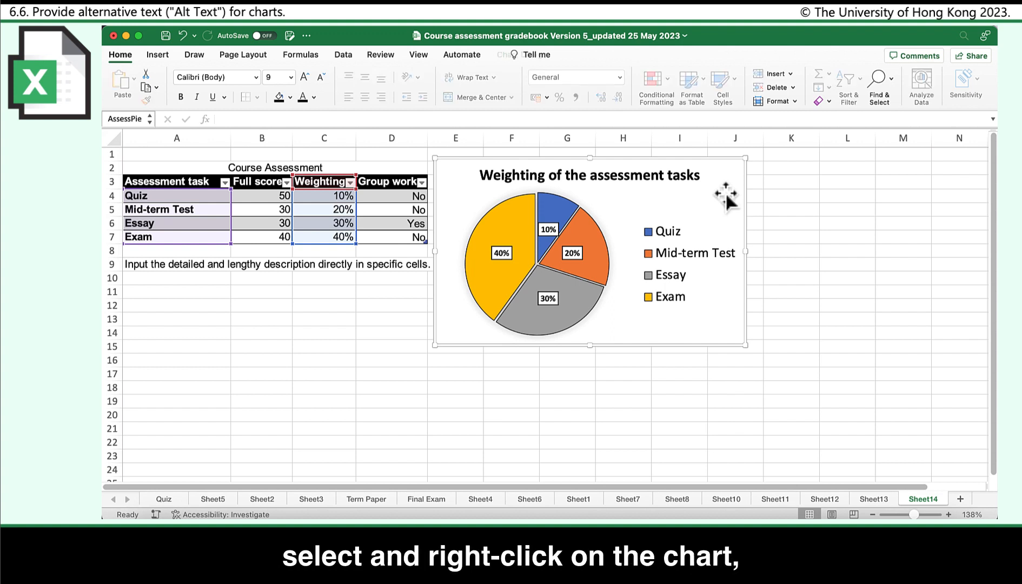
pyautogui.rightClick(726, 195)
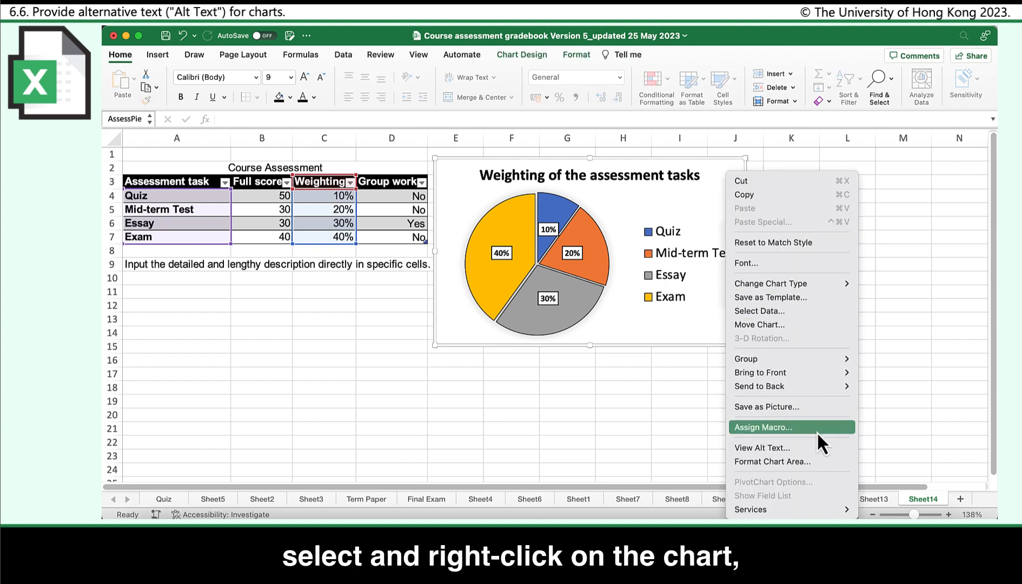
pyautogui.click(822, 447)
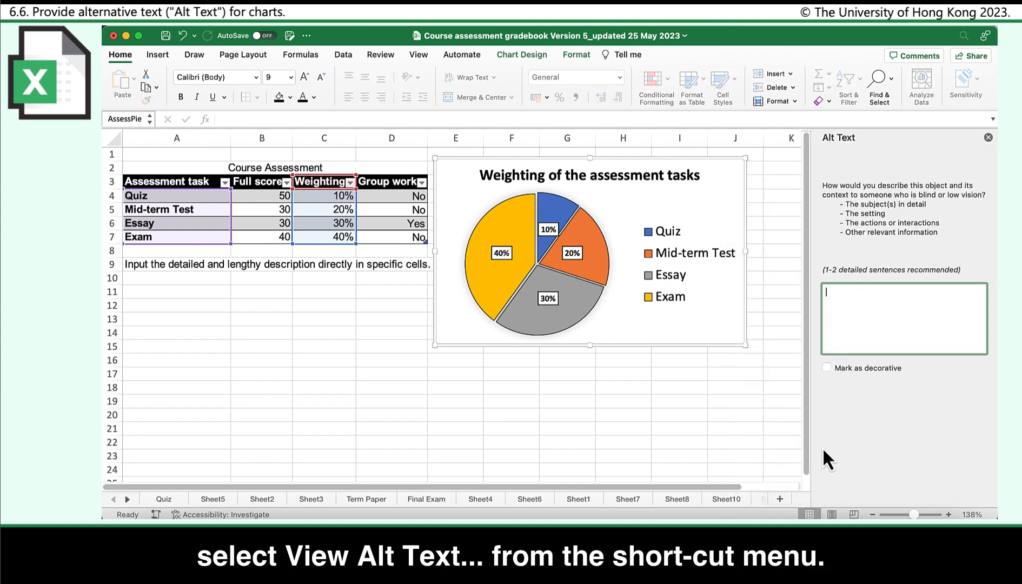
pyautogui.write('A pie chart presenting the weighting of the scores of the 4 assessment tasks toward the course grade.')
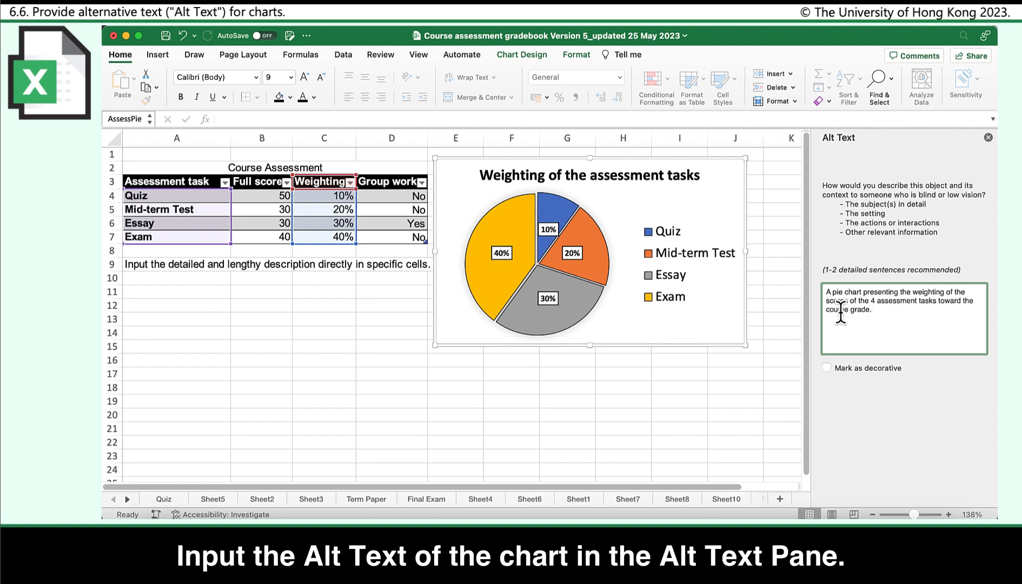
pyautogui.click(787, 292)
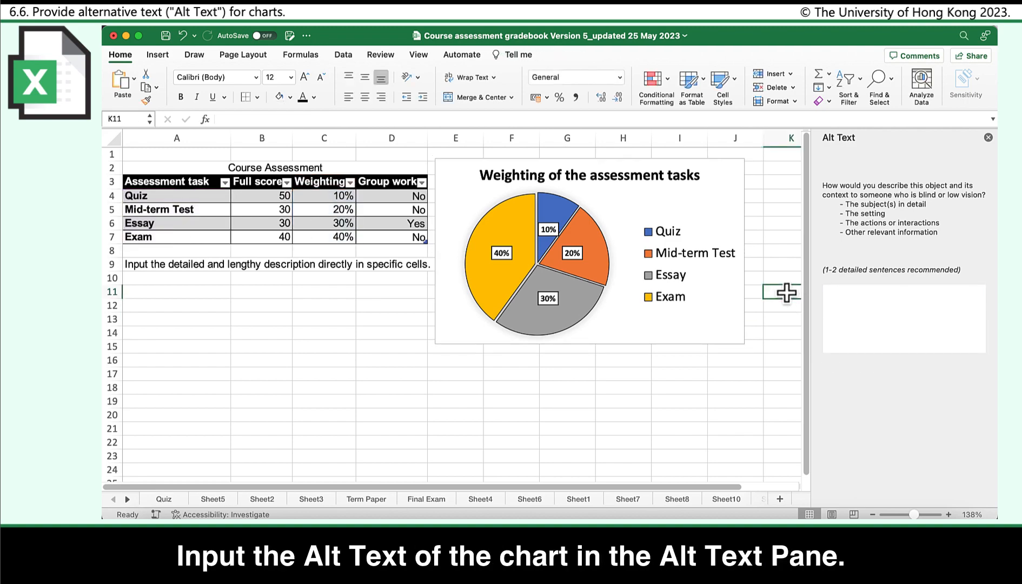
pyautogui.click(714, 331)
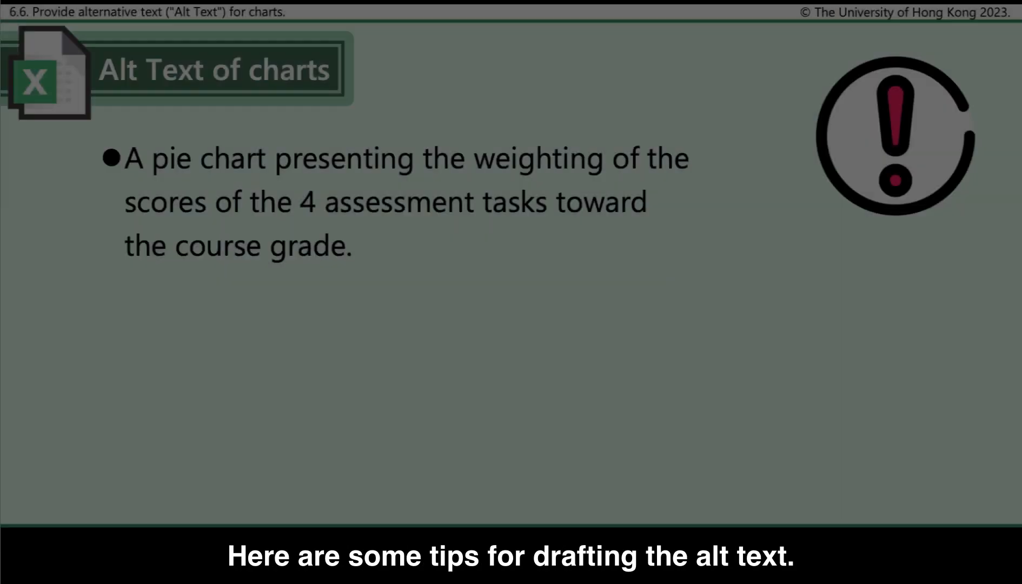
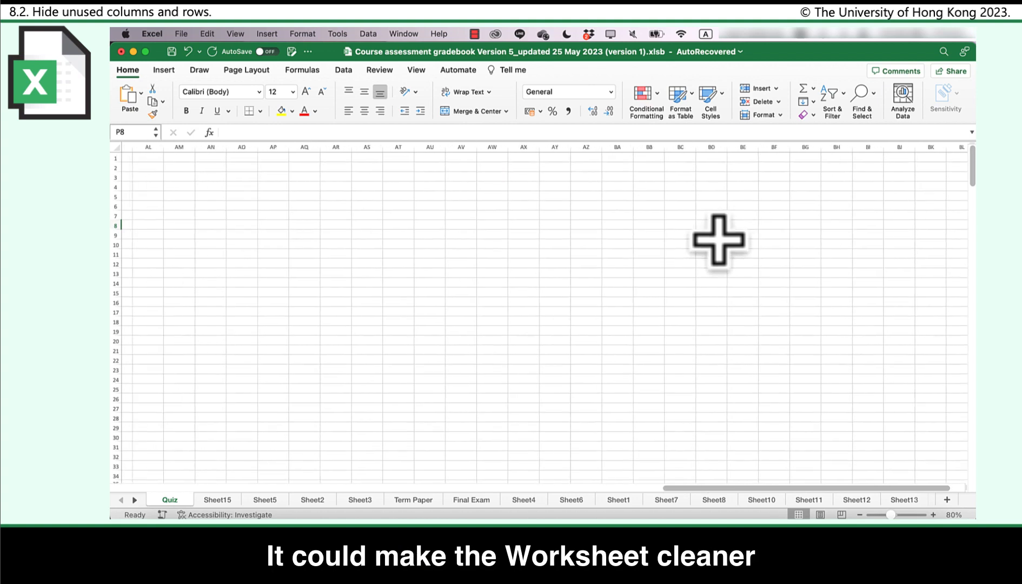
# Hide all unused columns in the Quiz sheet, from column P through the last column of the worksheet.
pyautogui.hscroll(5, 709, 246)
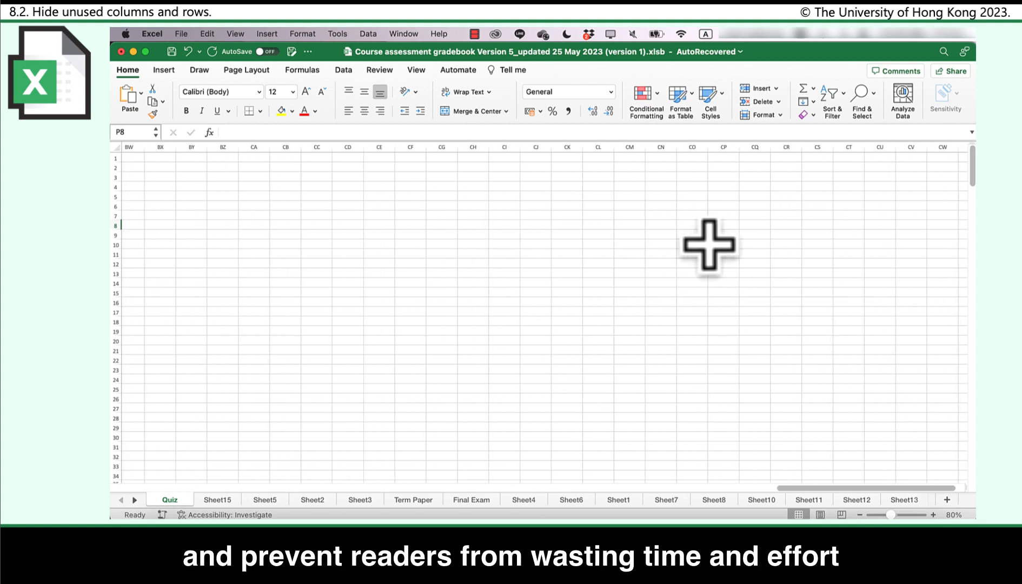
pyautogui.hscroll(-20, 709, 246)
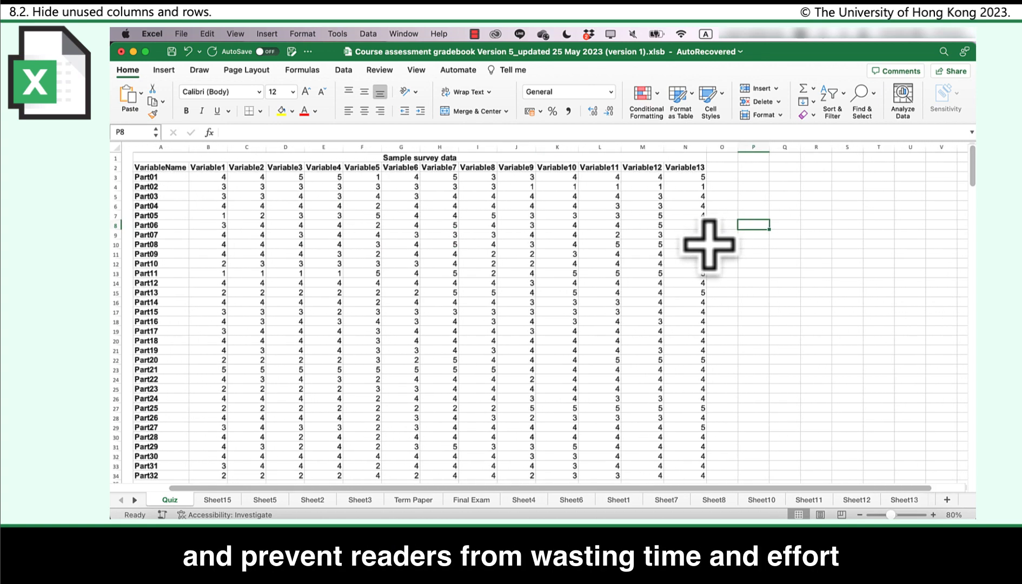
pyautogui.scroll(-15, 709, 246)
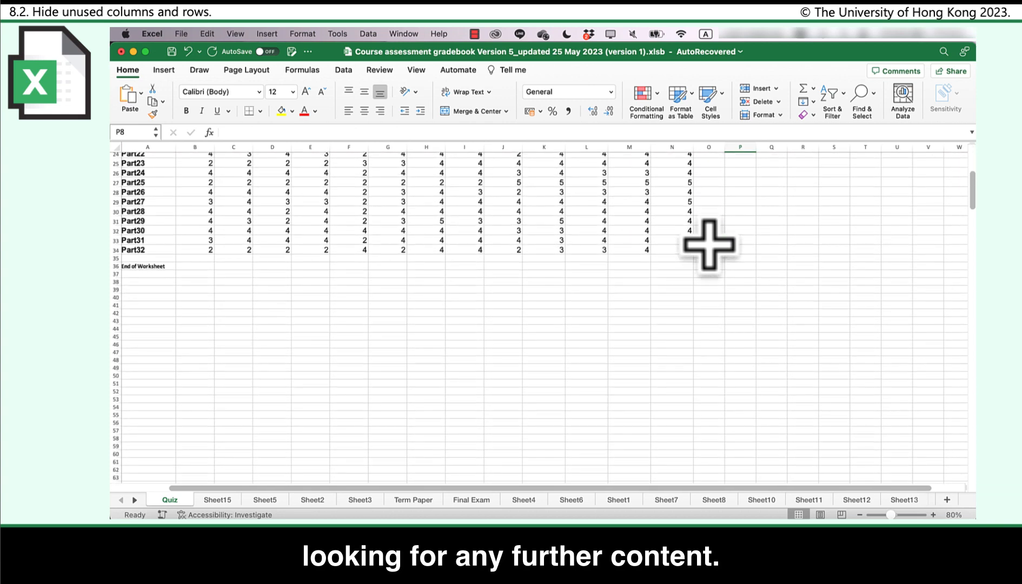
pyautogui.scroll(-20, 709, 246)
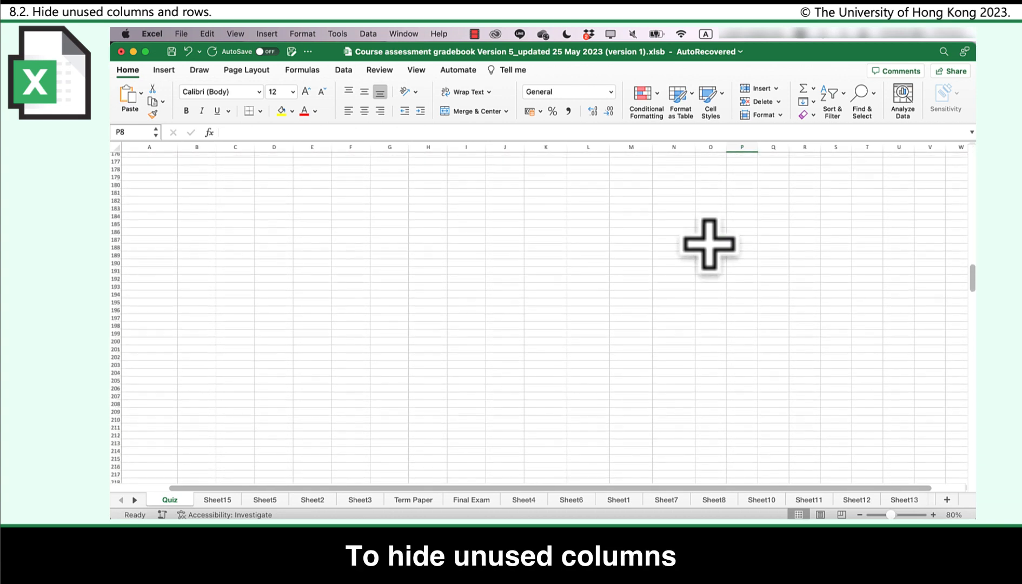
pyautogui.scroll(20, 709, 246)
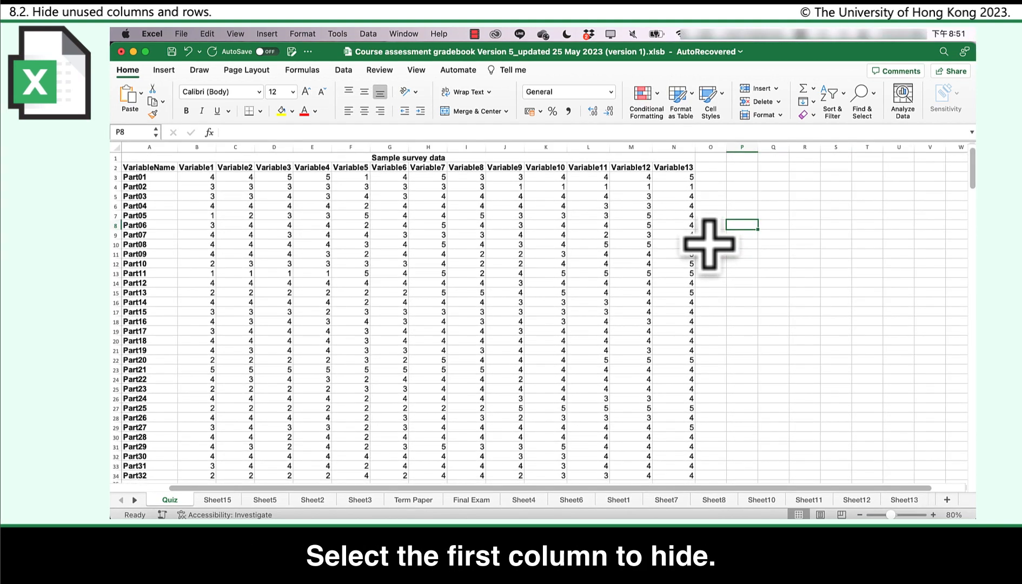
pyautogui.click(741, 147)
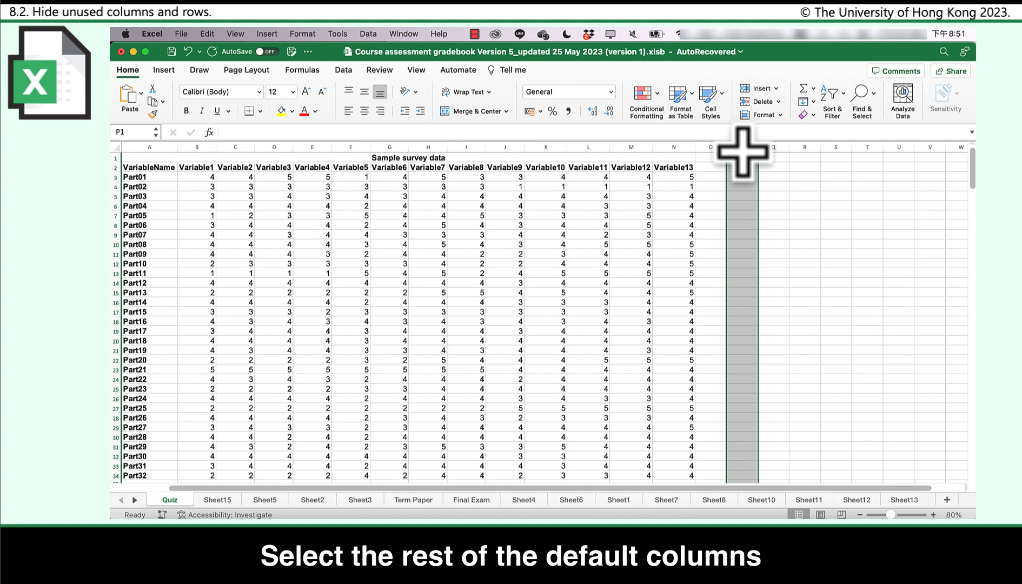
pyautogui.hotkey('ctrl', 'shift', 'Right')
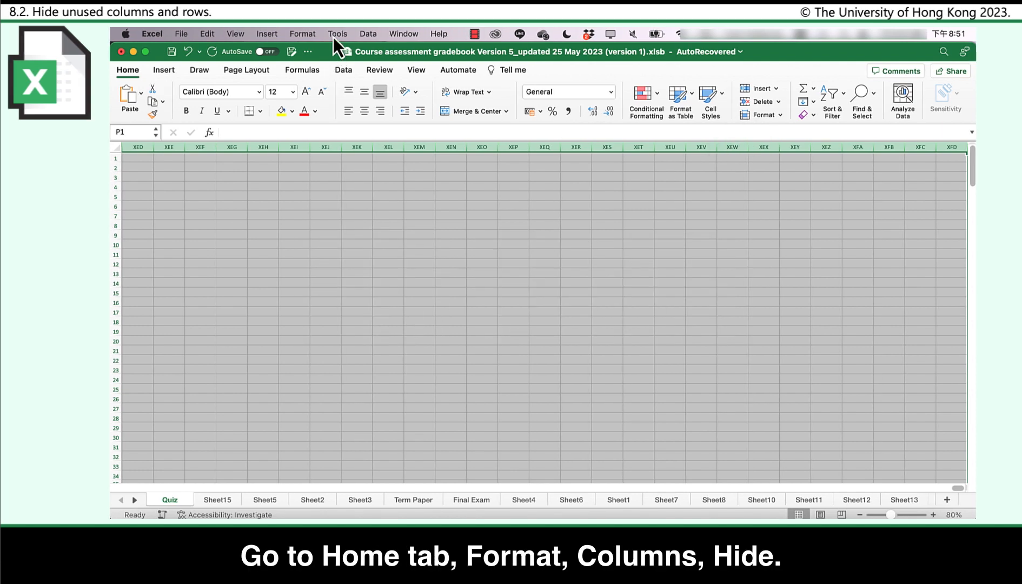
pyautogui.click(303, 34)
pyautogui.moveTo(324, 79)
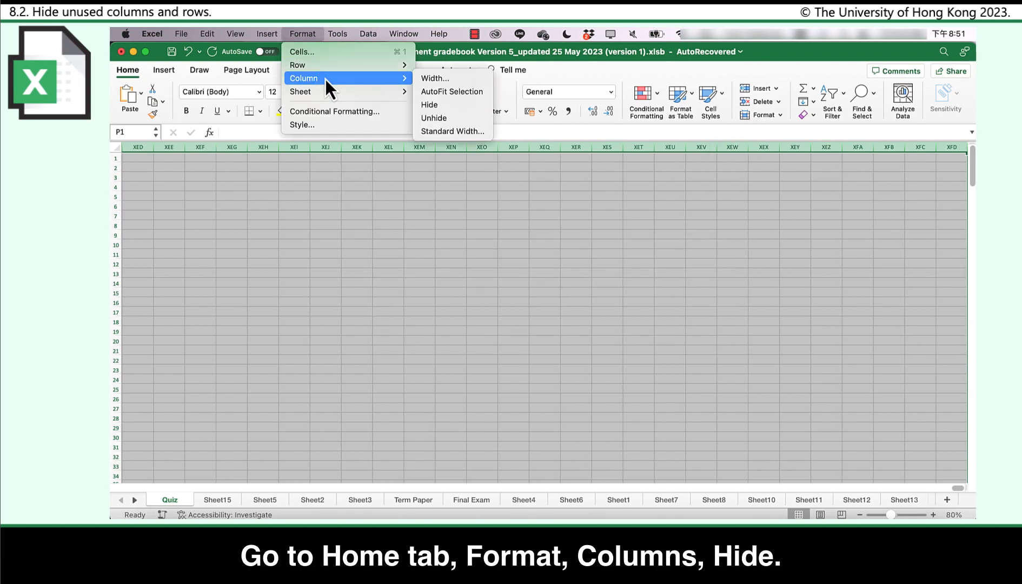
pyautogui.click(455, 105)
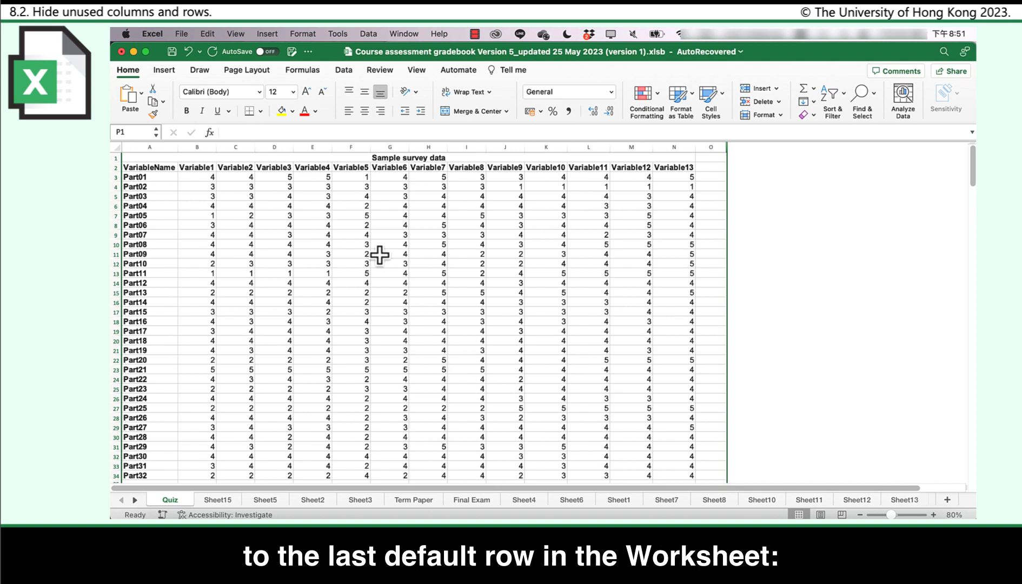
# Hide all unused rows below the End of Worksheet marker, from row 37 through the last row.
pyautogui.scroll(-7, 380, 254)
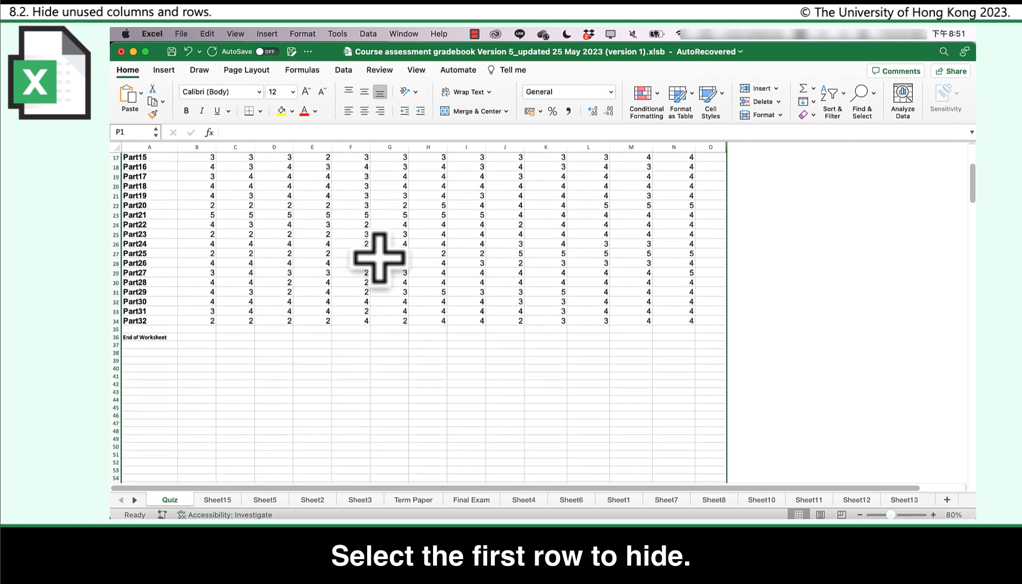
pyautogui.click(118, 293)
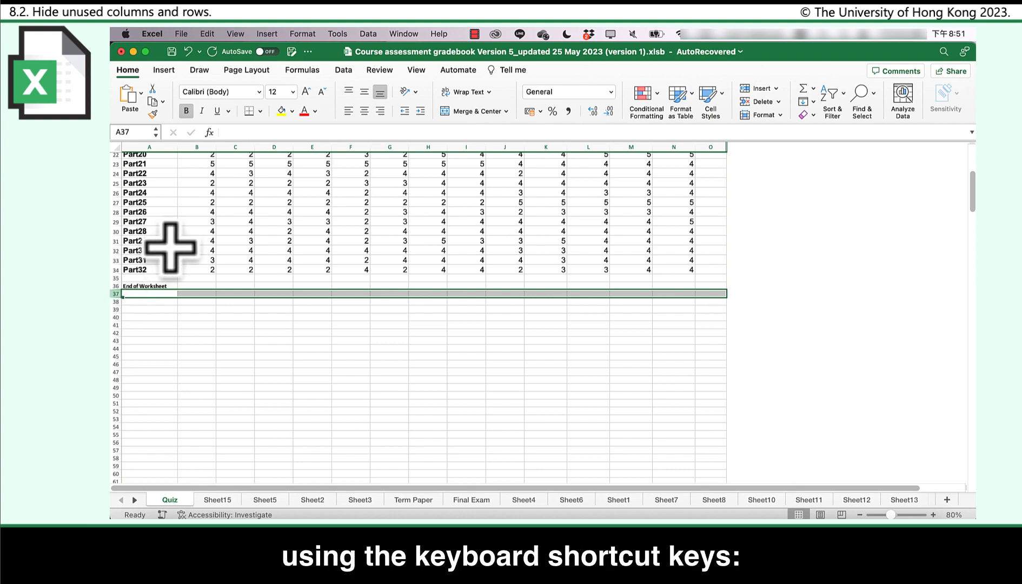
pyautogui.hotkey('ctrl', 'shift', 'Down')
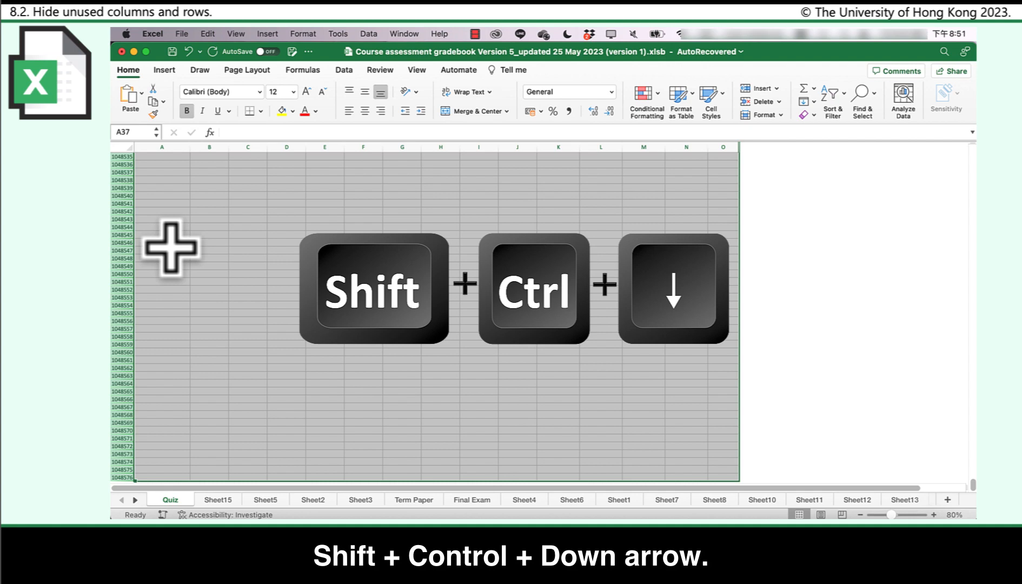
pyautogui.click(338, 33)
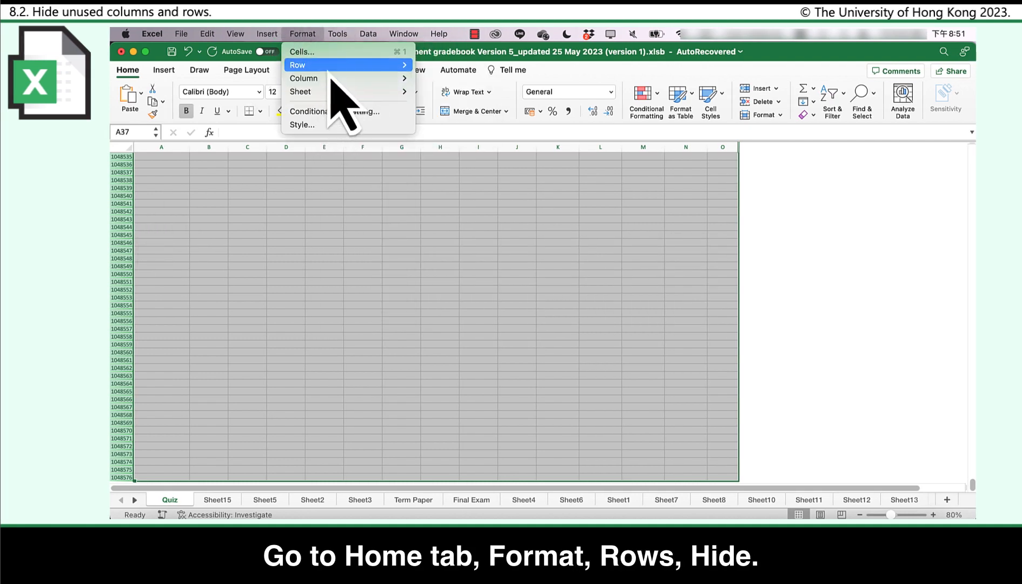
pyautogui.moveTo(335, 66)
pyautogui.click(447, 92)
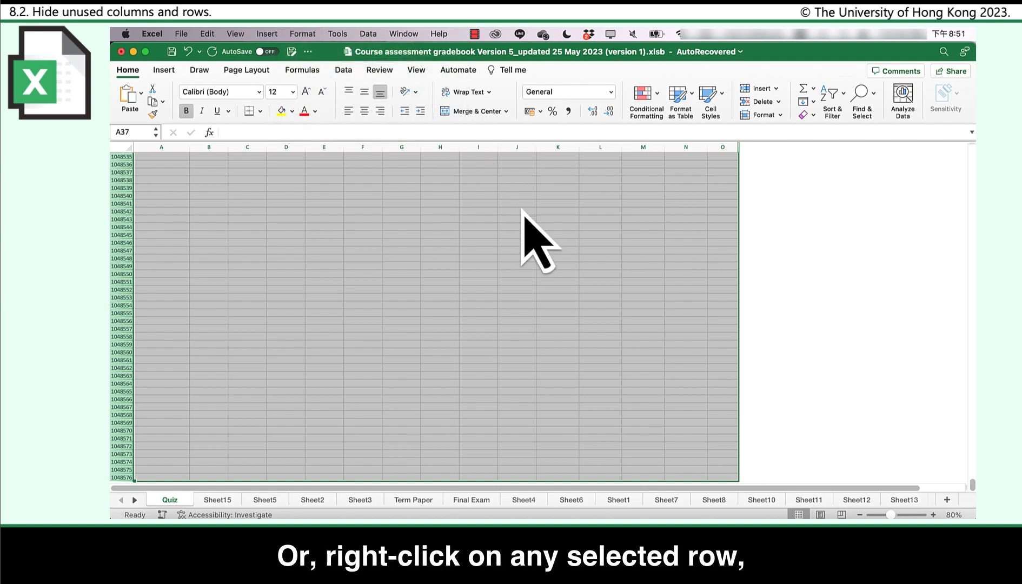
pyautogui.scroll(-3, 524, 216)
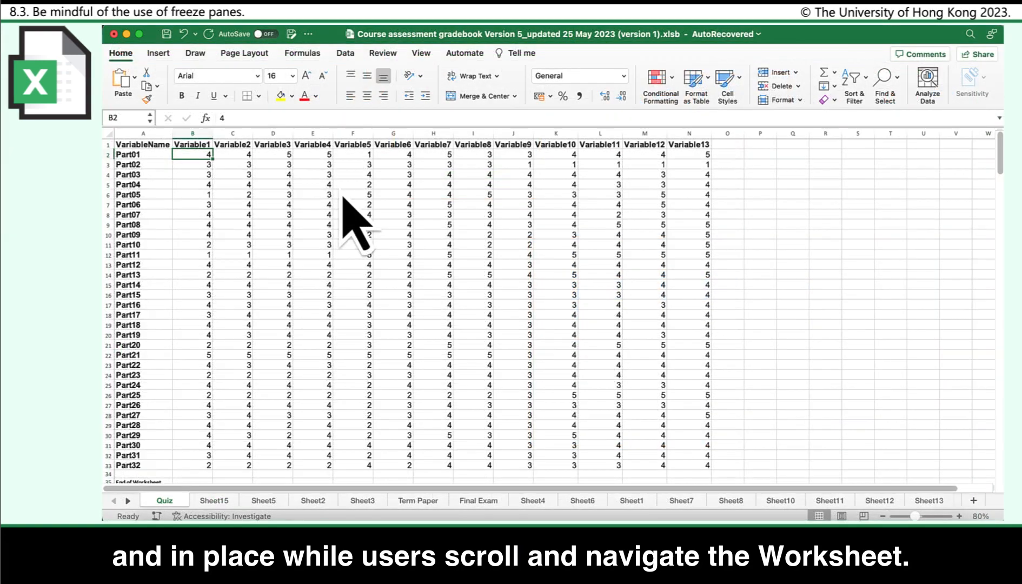
# Freeze the panes at cell B2 so the header row and first column stay fixed, and check them in both scroll directions.
pyautogui.click(421, 52)
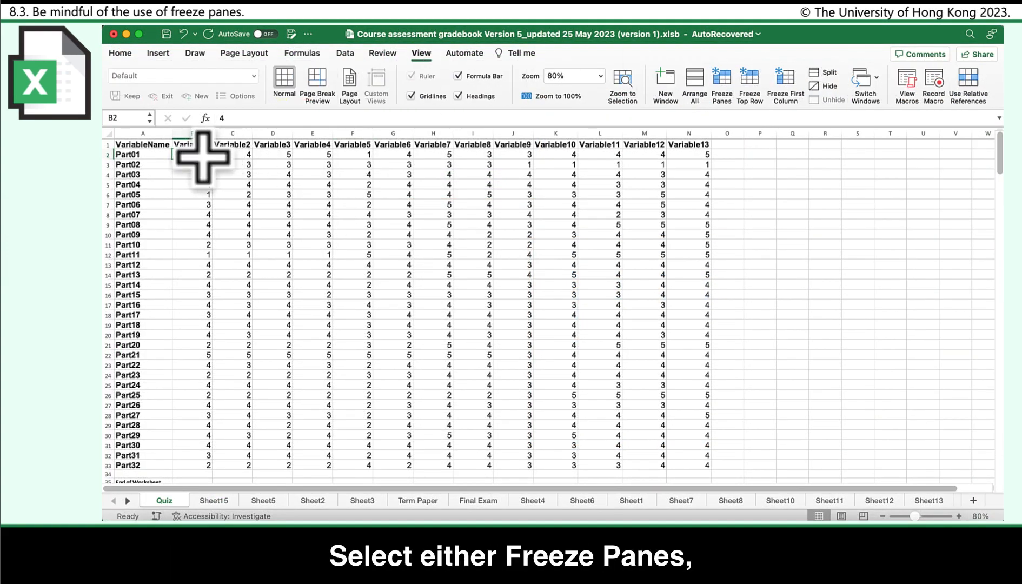
pyautogui.click(722, 78)
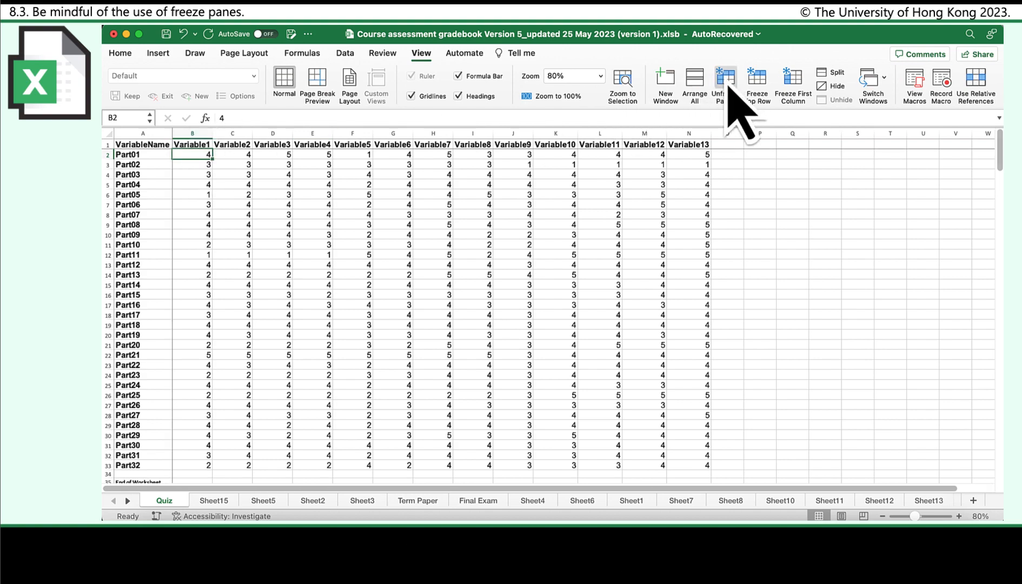
pyautogui.scroll(-6, 711, 248)
pyautogui.hscroll(3, 708, 252)
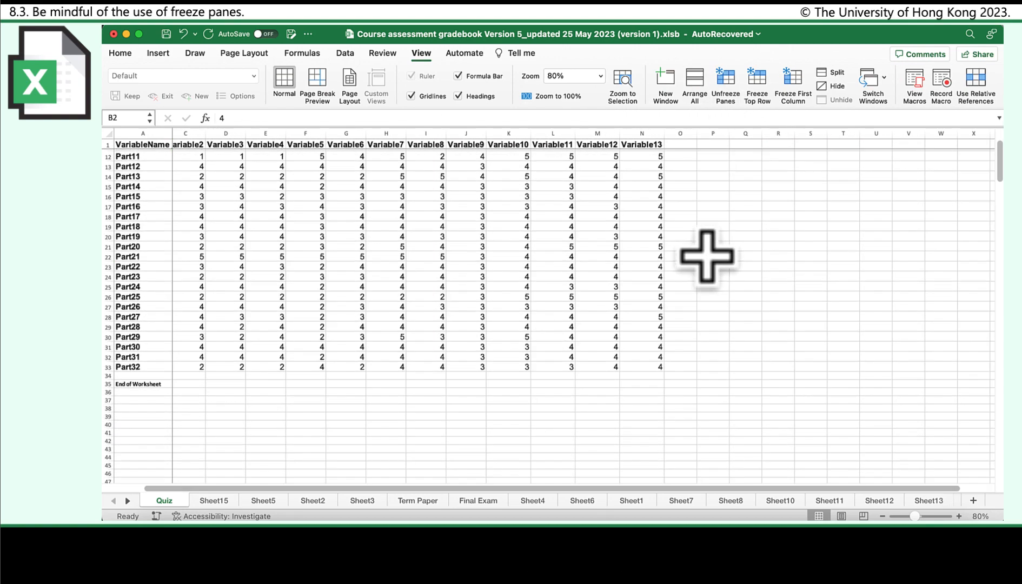
pyautogui.scroll(-4, 702, 256)
pyautogui.scroll(10, 702, 256)
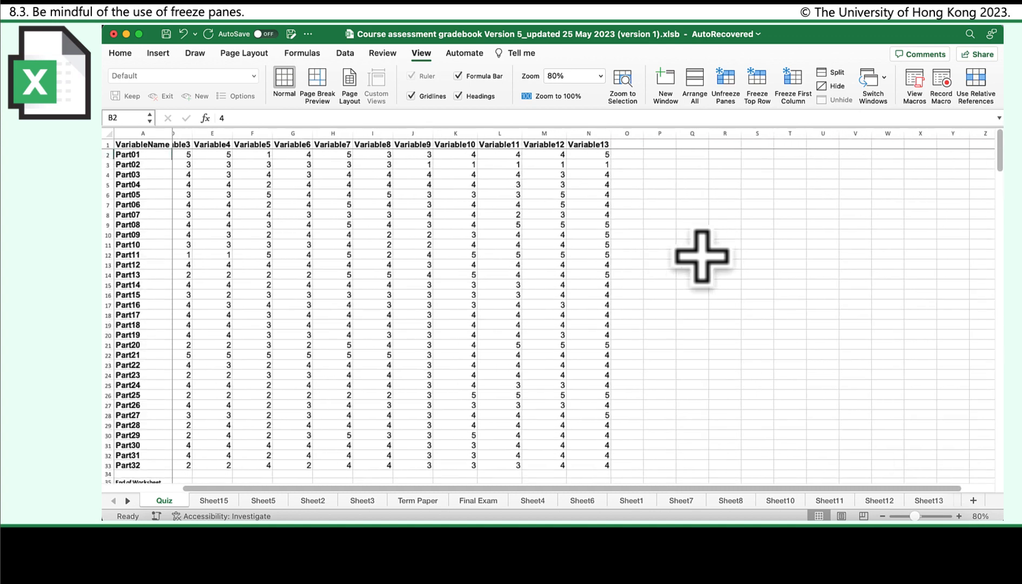
pyautogui.hscroll(-2, 702, 257)
pyautogui.hscroll(-2, 702, 257)
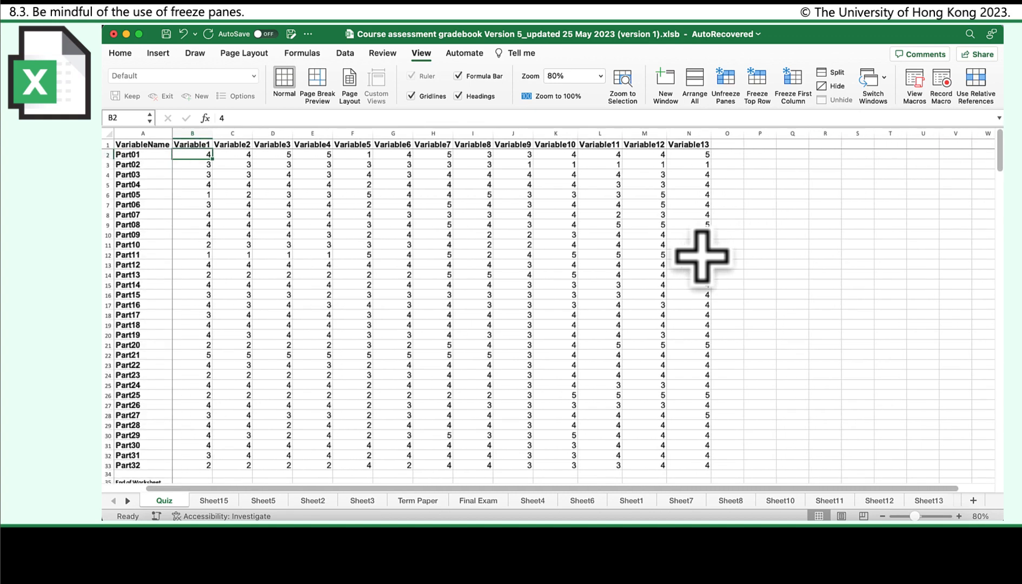
# Unfreeze the panes and freeze only the top row, checking that the variable headers stay in place further down the data.
pyautogui.click(729, 82)
pyautogui.click(754, 89)
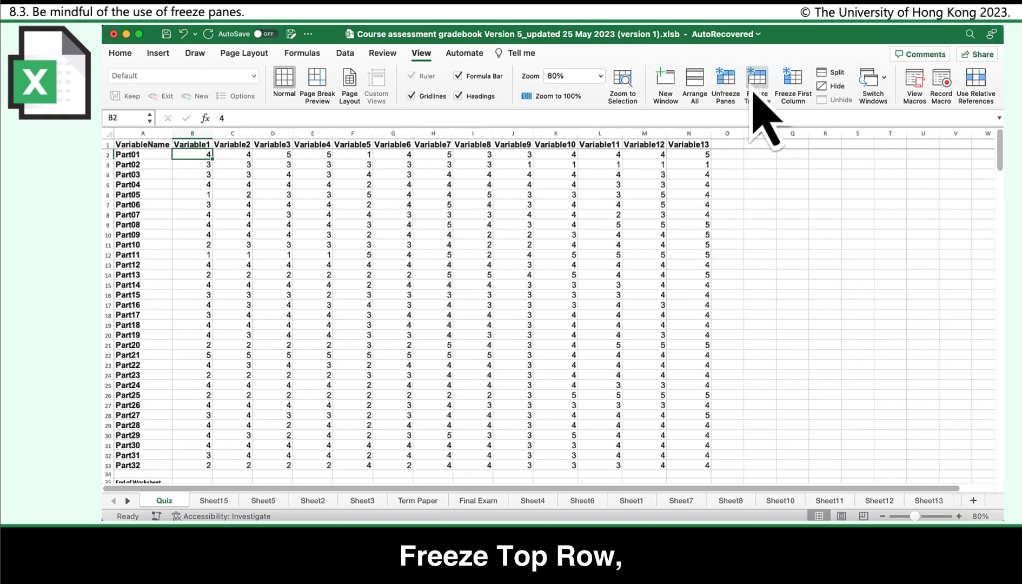
pyautogui.scroll(-8, 722, 224)
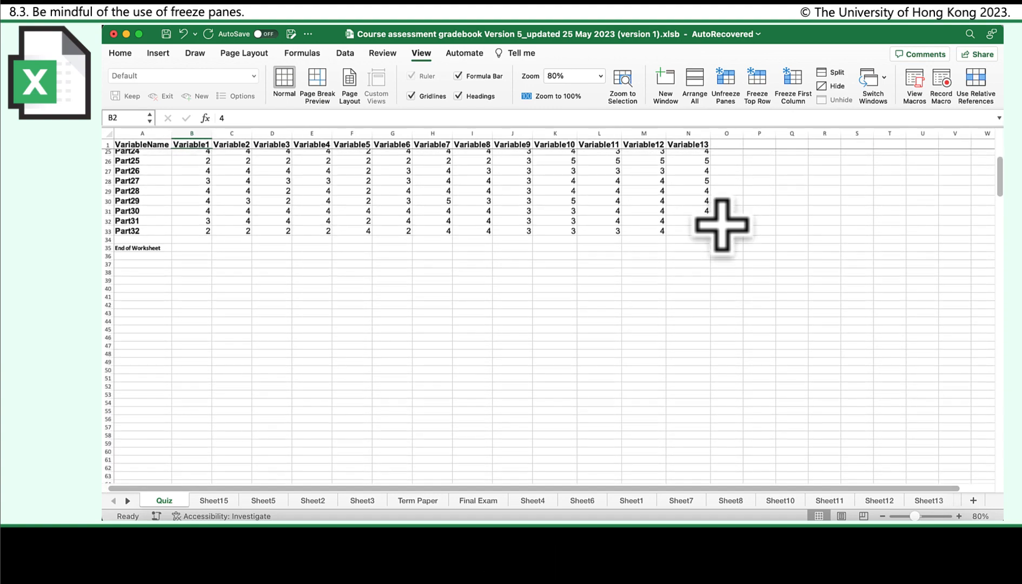
pyautogui.scroll(1, 721, 224)
pyautogui.scroll(6, 722, 224)
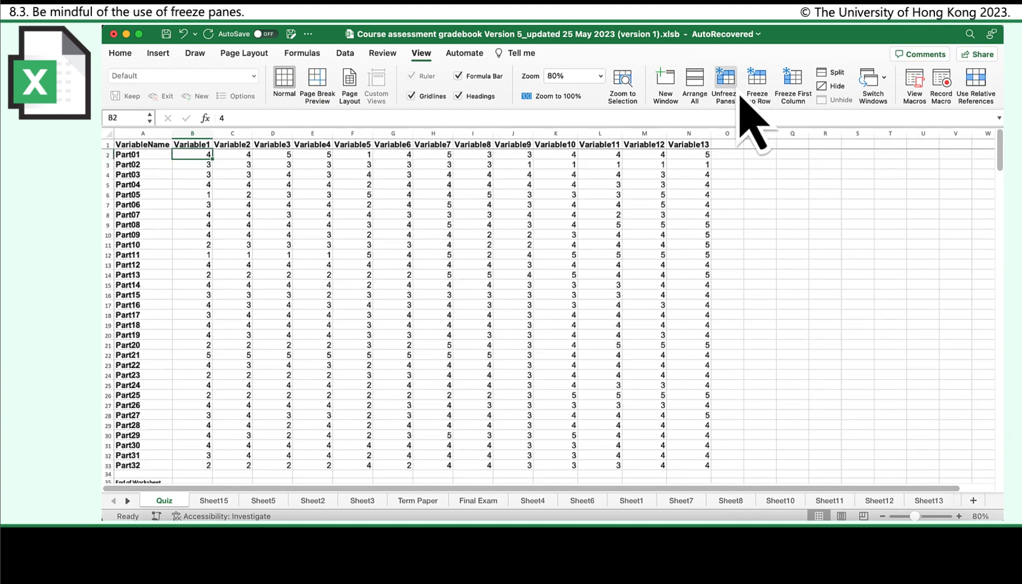
# Freeze only the first column, check it against the columns further across, and unfreeze the panes again.
pyautogui.click(792, 82)
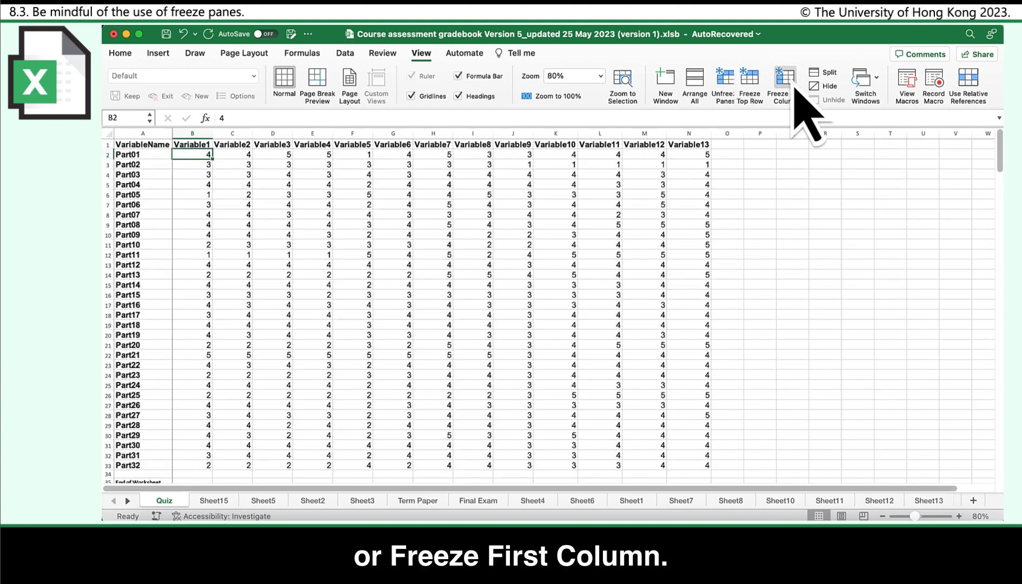
pyautogui.hscroll(6, 602, 204)
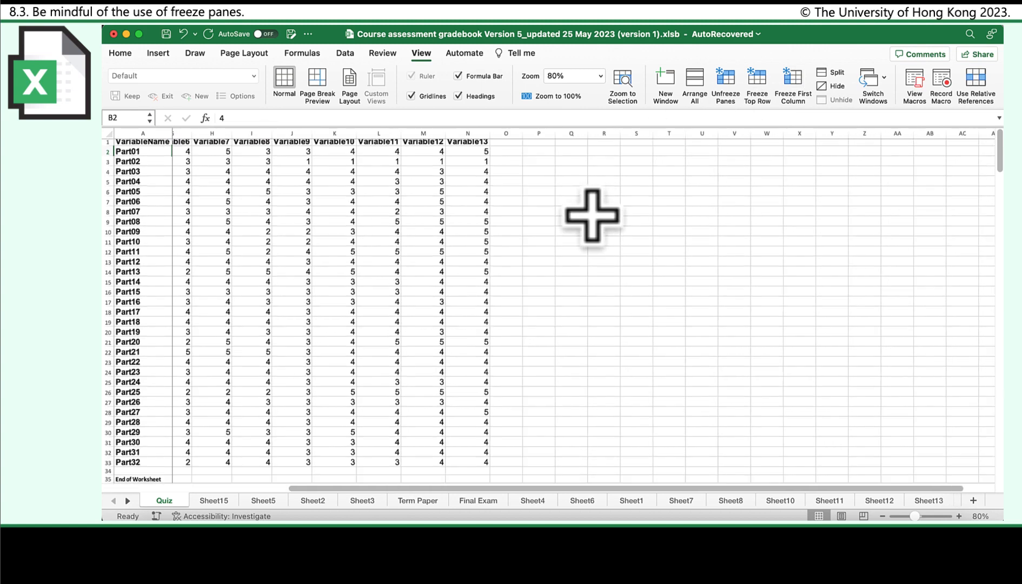
pyautogui.hscroll(-6, 592, 217)
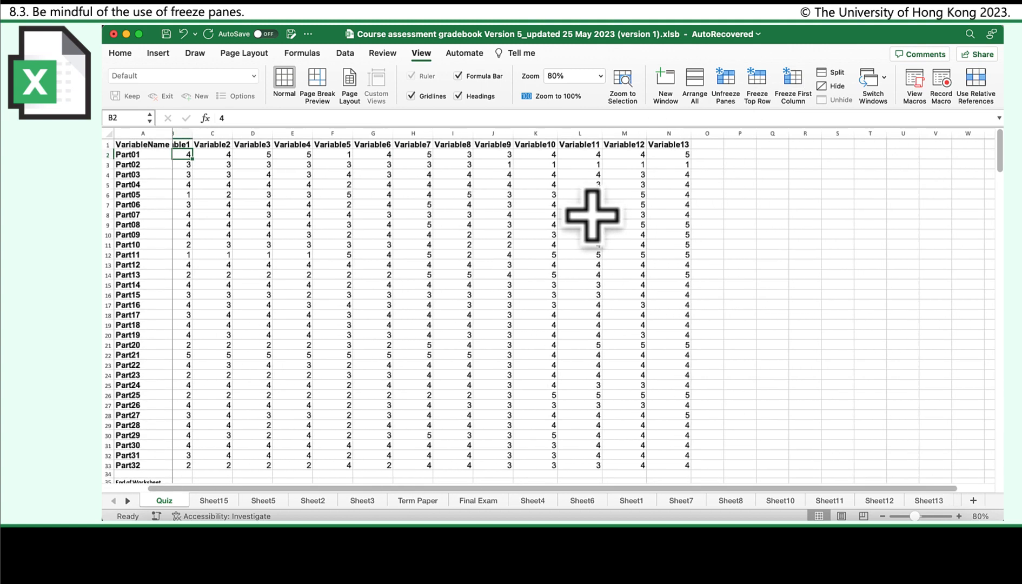
pyautogui.click(728, 87)
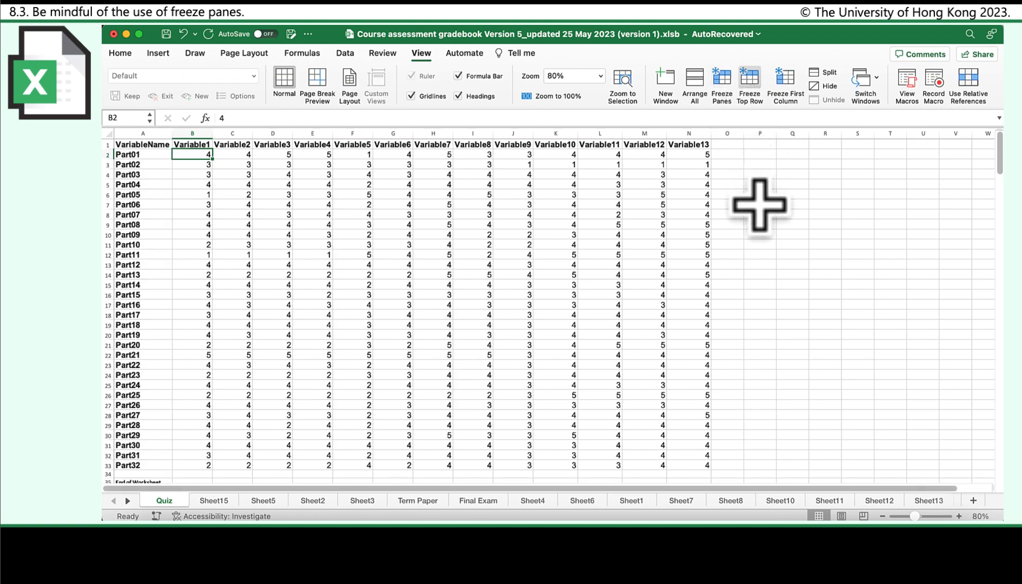
# Delete the blank worksheets Sheet9 and Sheet16 from the workbook.
pyautogui.click(758, 206)
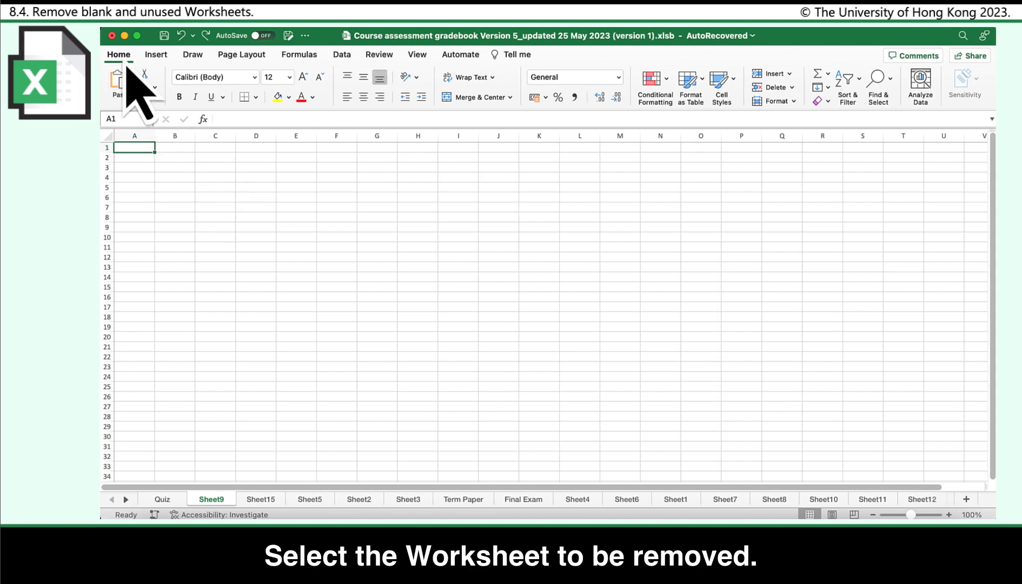
pyautogui.click(792, 87)
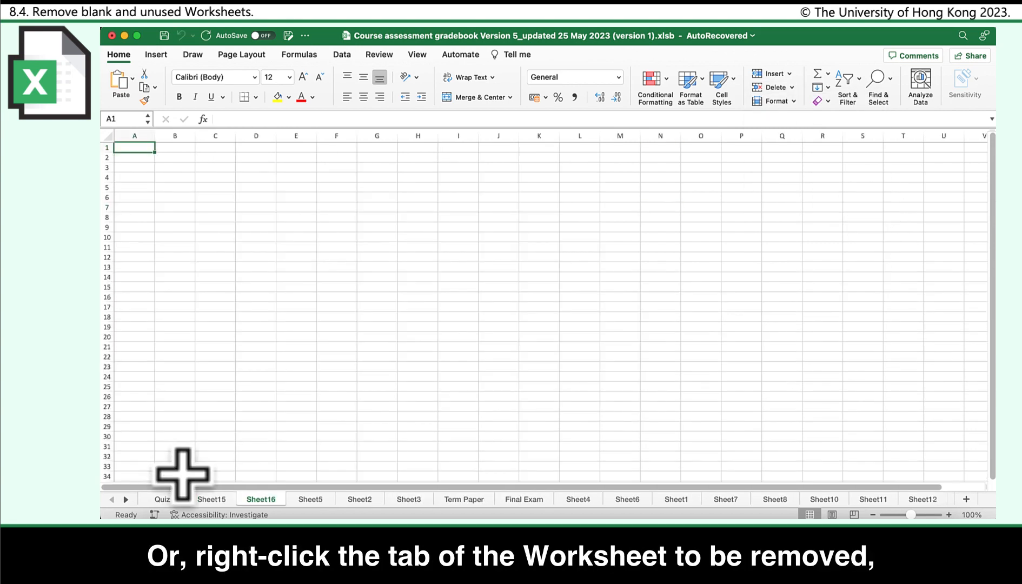
pyautogui.rightClick(279, 501)
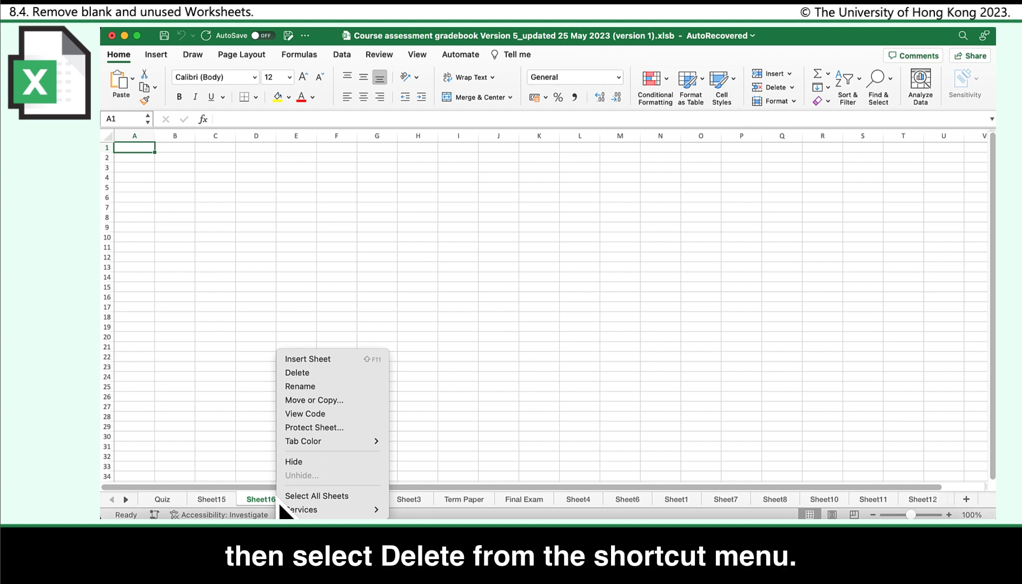
pyautogui.click(354, 380)
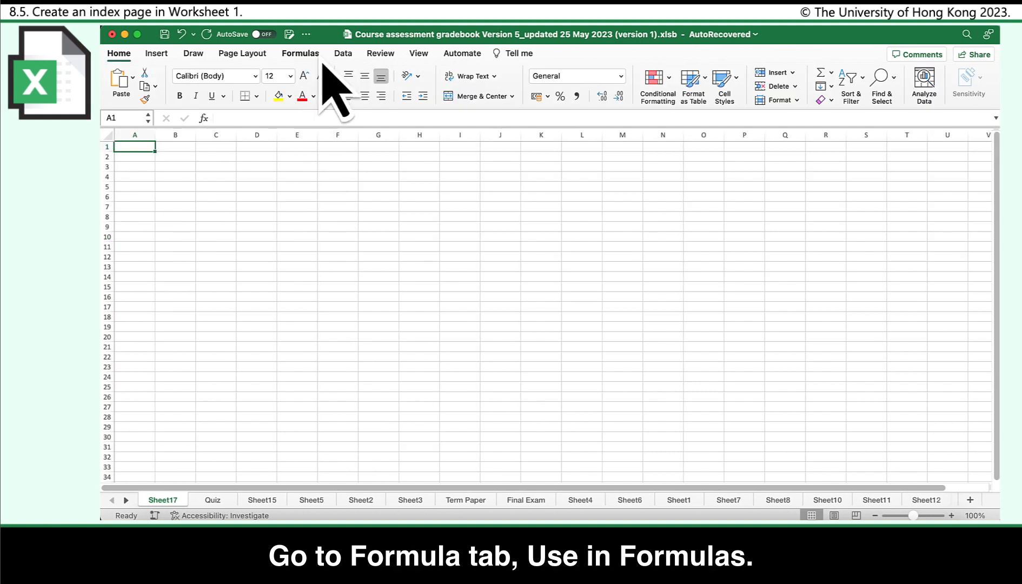
# Paste the full list of the workbook's defined names at cell A1 of Sheet17 as an index.
pyautogui.click(318, 55)
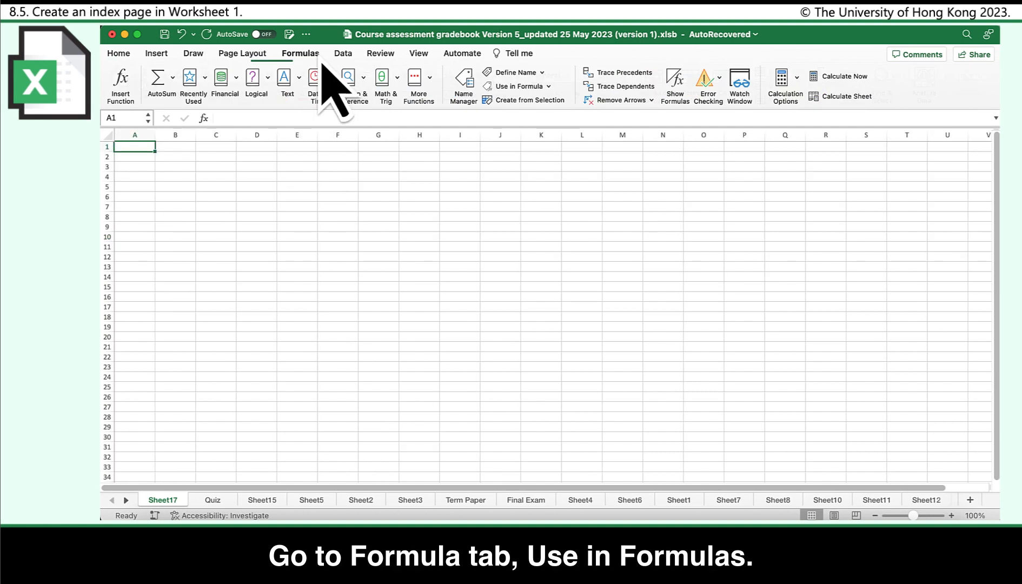
pyautogui.click(546, 88)
pyautogui.click(575, 233)
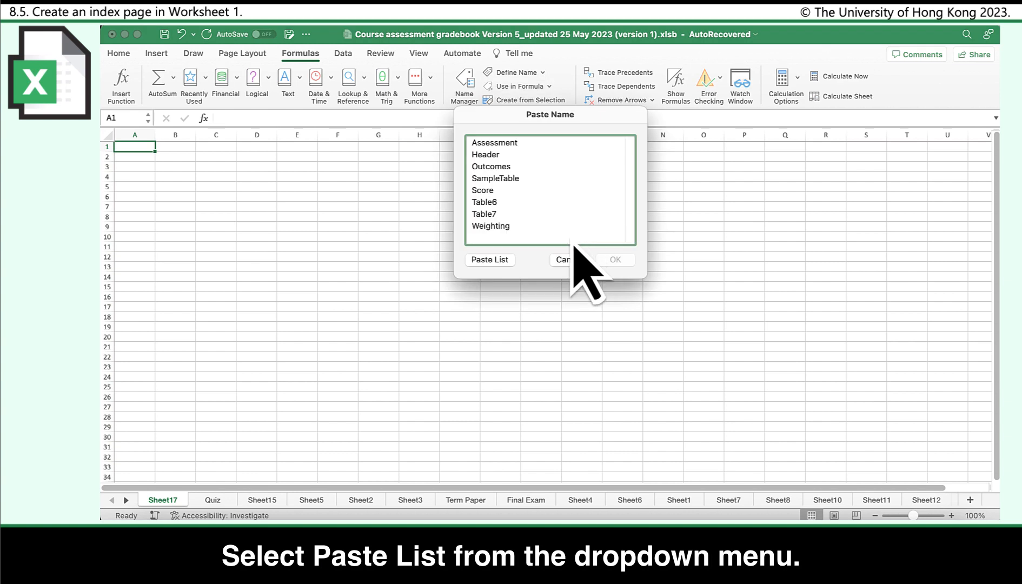
pyautogui.click(513, 262)
pyautogui.click(192, 237)
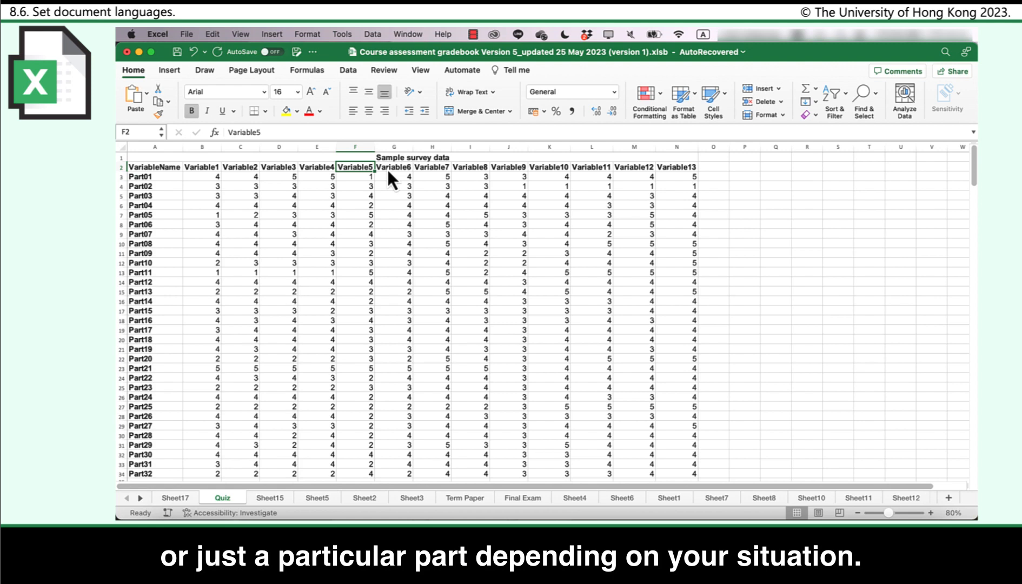
# Mark the selected Variable5 header in F2 on the Quiz sheet as English (United Kingdom).
pyautogui.click(349, 33)
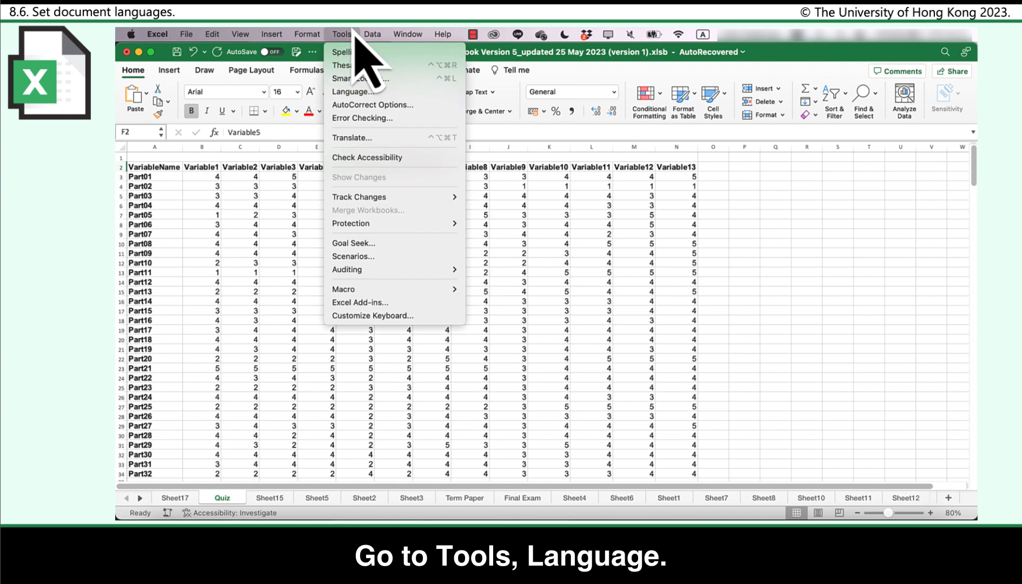
pyautogui.click(375, 92)
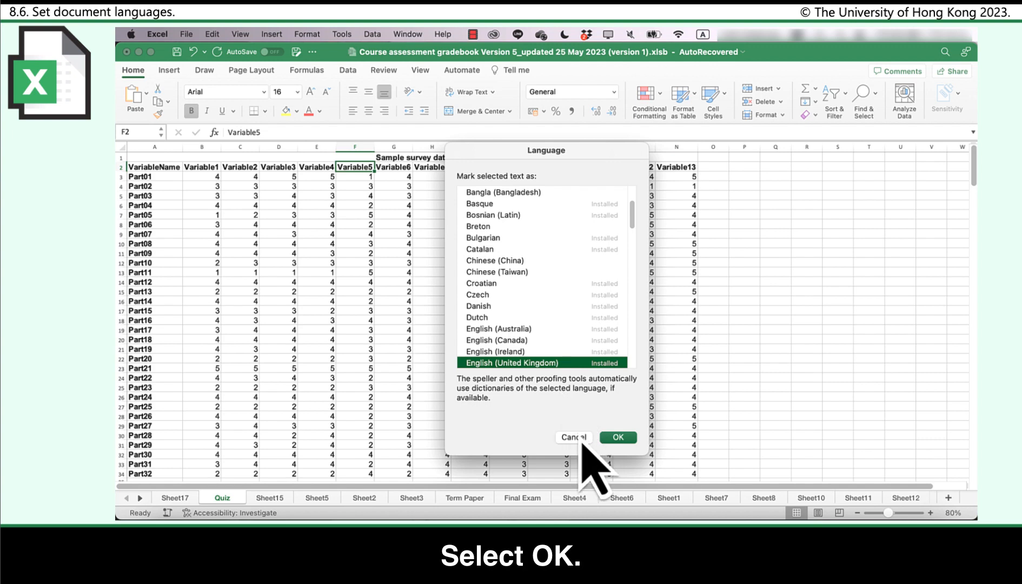
pyautogui.click(611, 439)
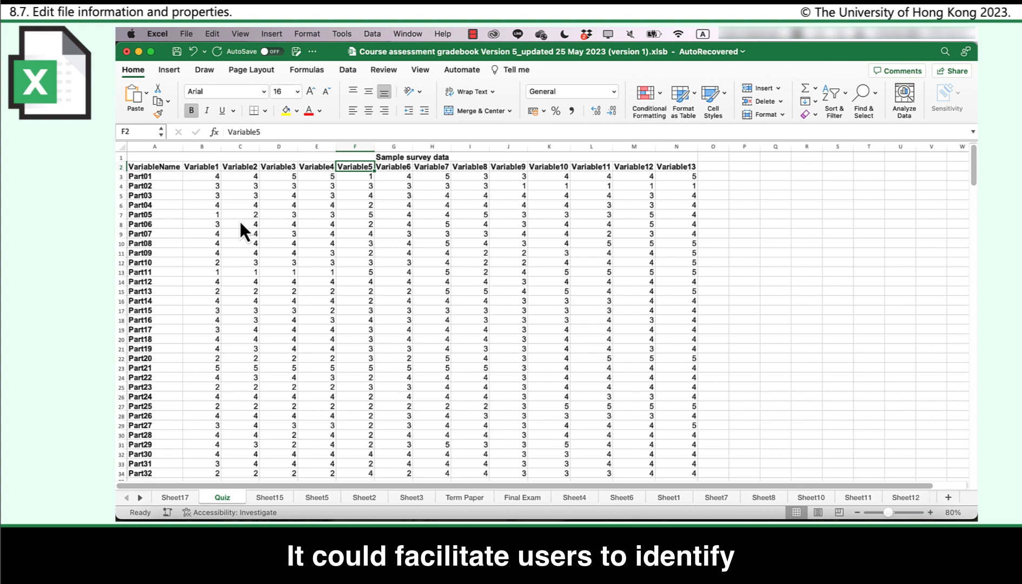
# Open the workbook's summary properties and go through the title, subject and keywords fields.
pyautogui.click(186, 33)
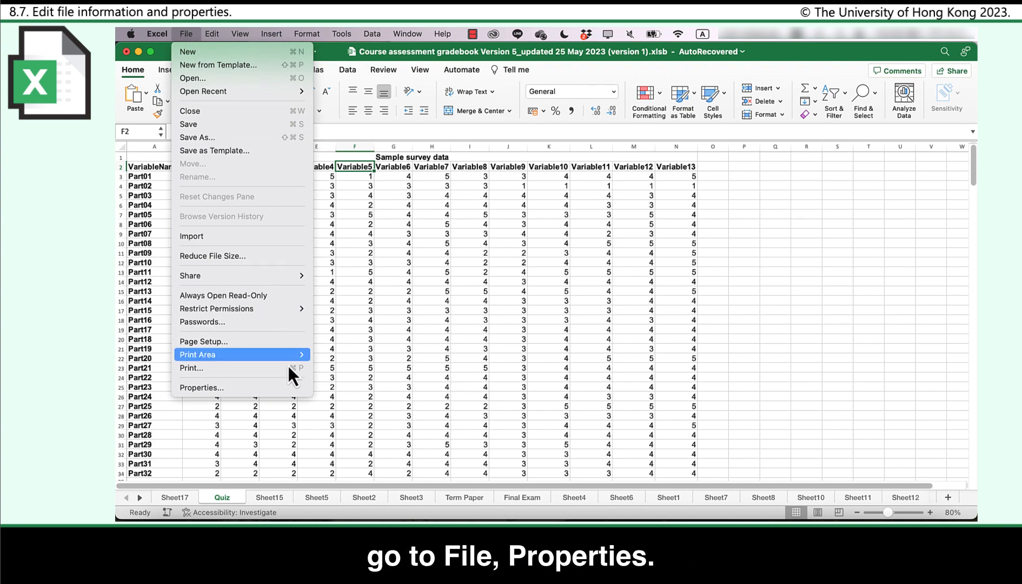
pyautogui.click(296, 388)
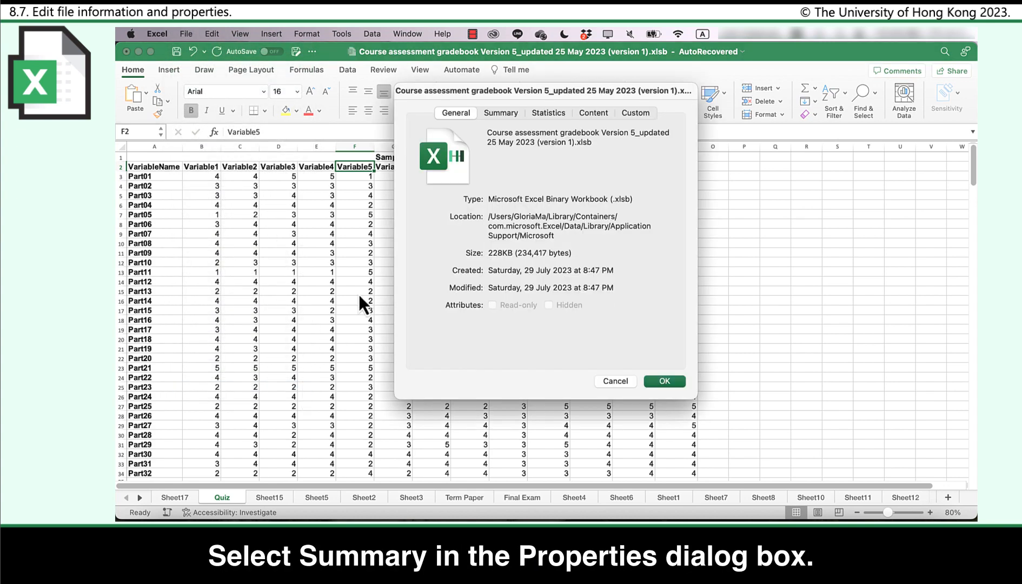
pyautogui.click(491, 112)
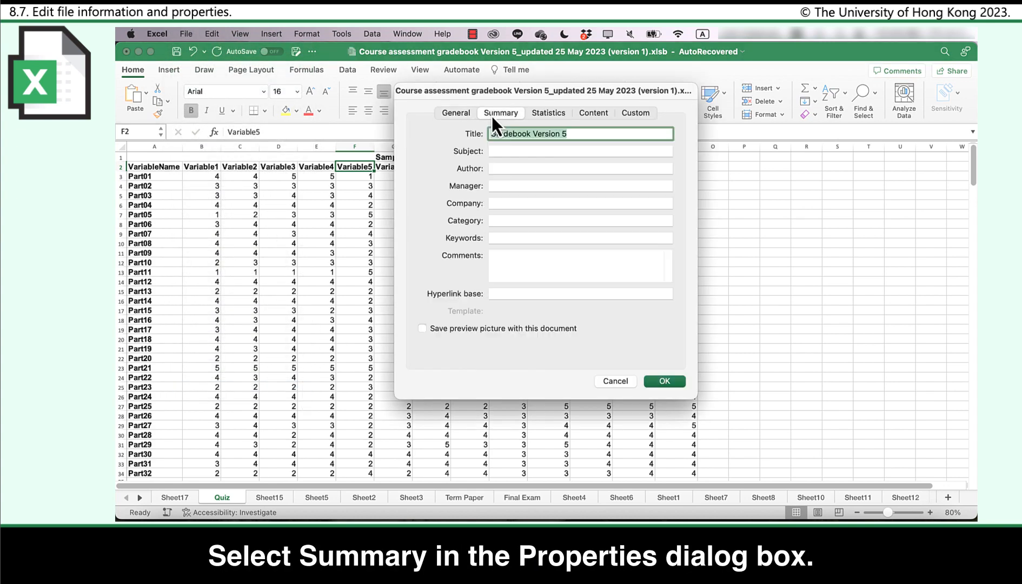
pyautogui.click(567, 134)
pyautogui.click(558, 151)
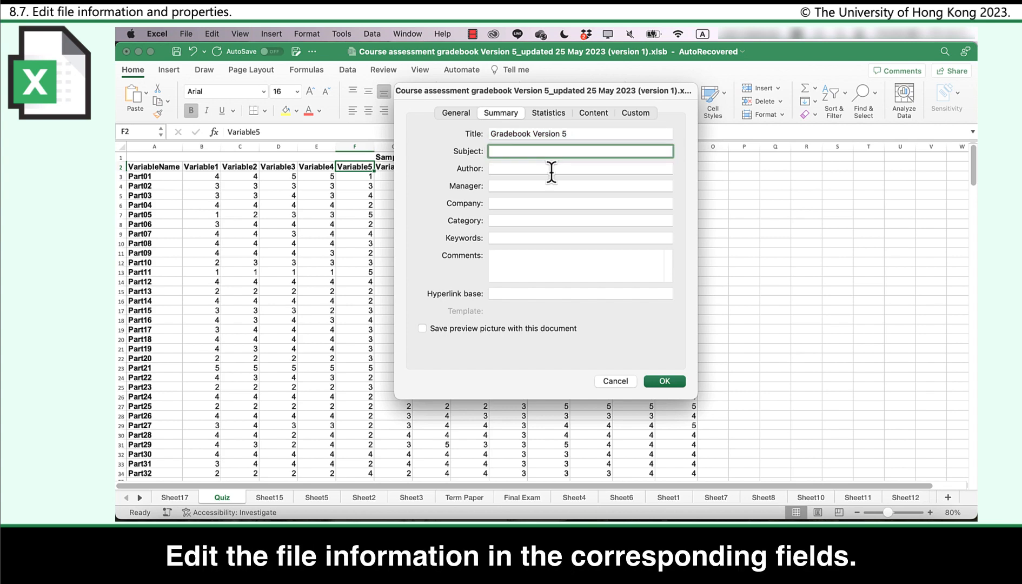
pyautogui.click(534, 237)
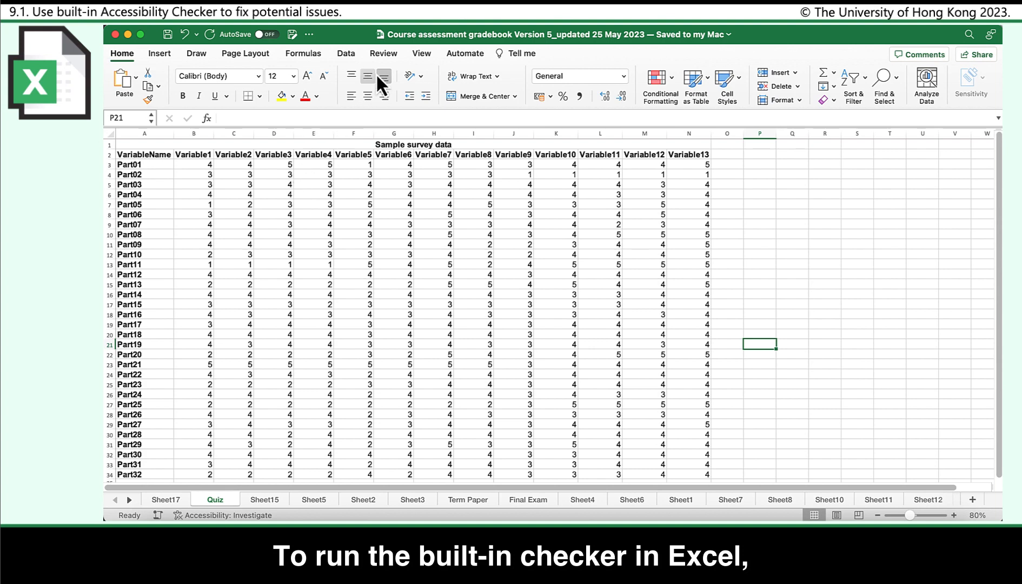
# Run the Accessibility Checker and inspect the missing object descriptions for Chart 2 and Picture 3 on the Term Paper sheet.
pyautogui.click(395, 53)
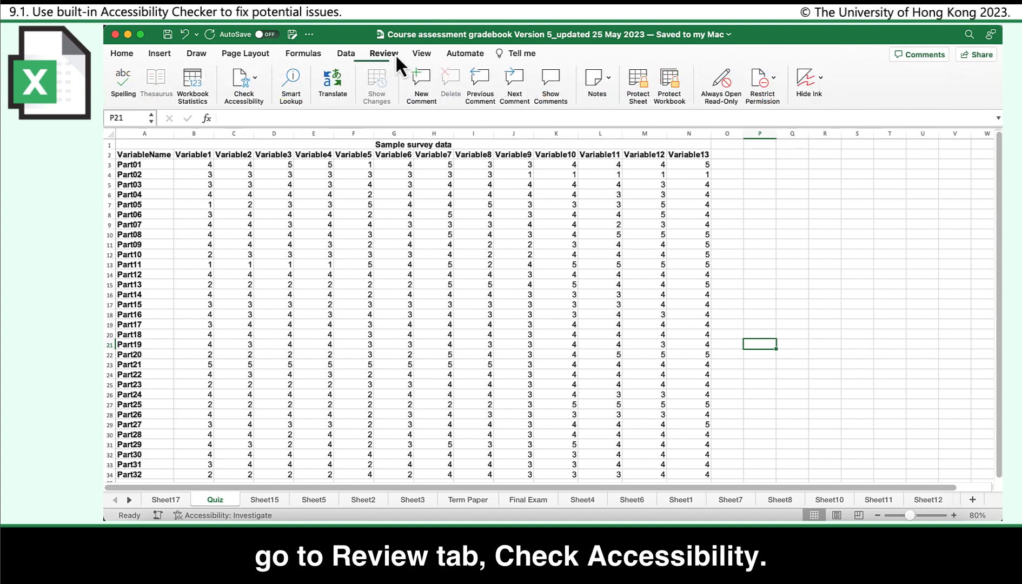
pyautogui.click(243, 82)
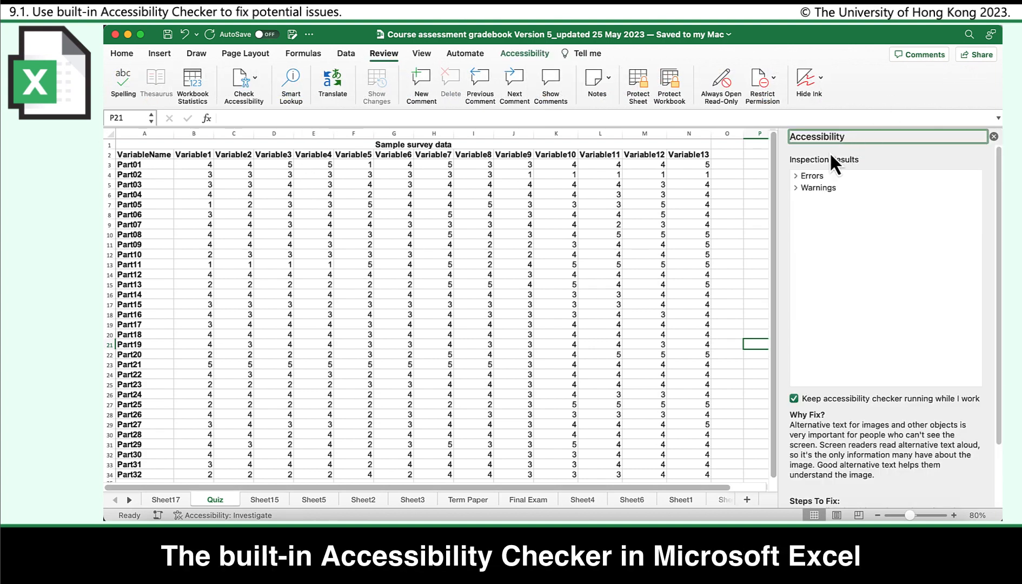
pyautogui.click(796, 176)
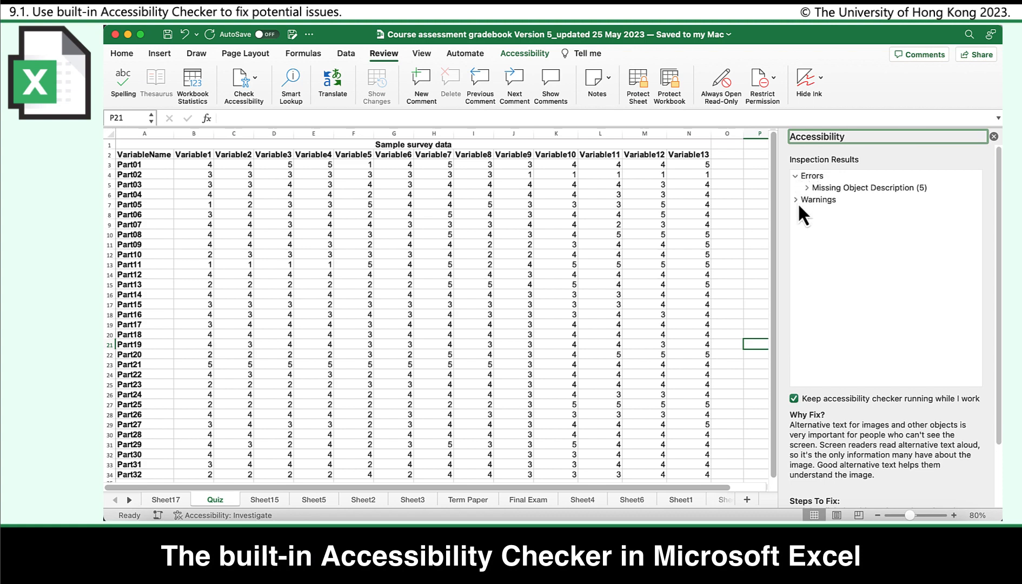
pyautogui.click(798, 200)
pyautogui.click(807, 188)
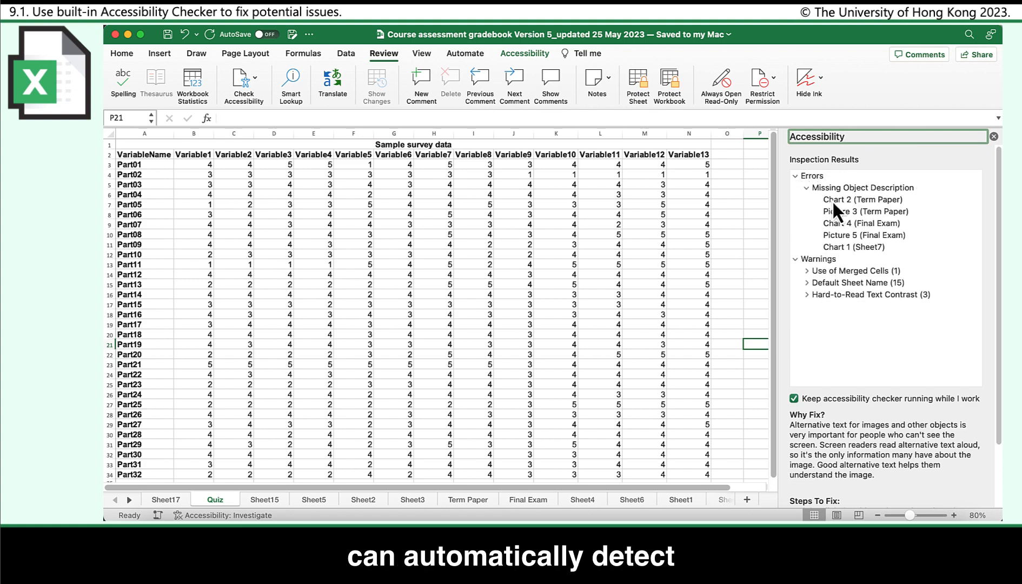
pyautogui.click(833, 200)
pyautogui.click(840, 211)
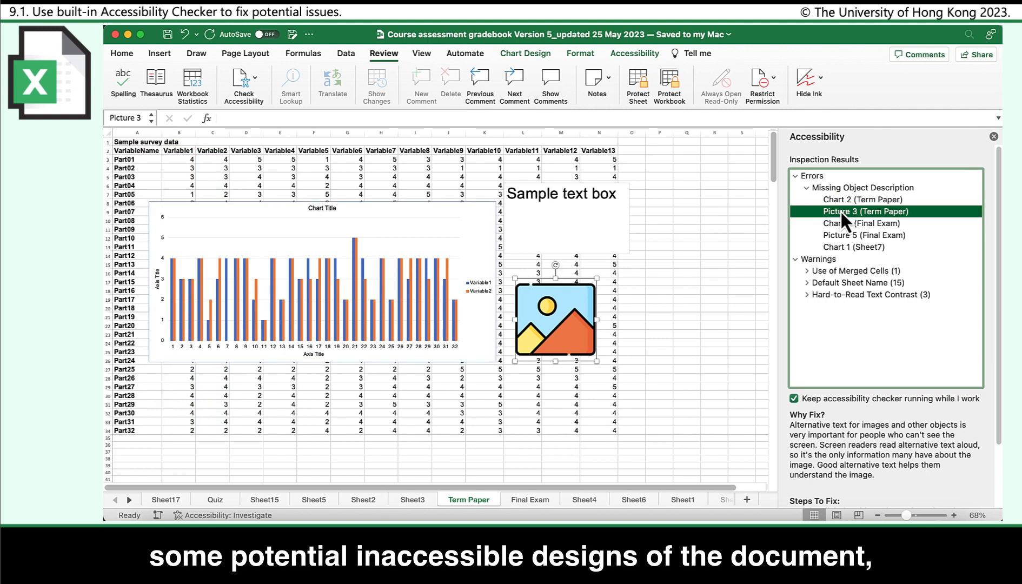
# Unmerge the cells G4:G5 on Sheet12 that are flagged under Use of Merged Cells.
pyautogui.click(808, 269)
pyautogui.click(834, 282)
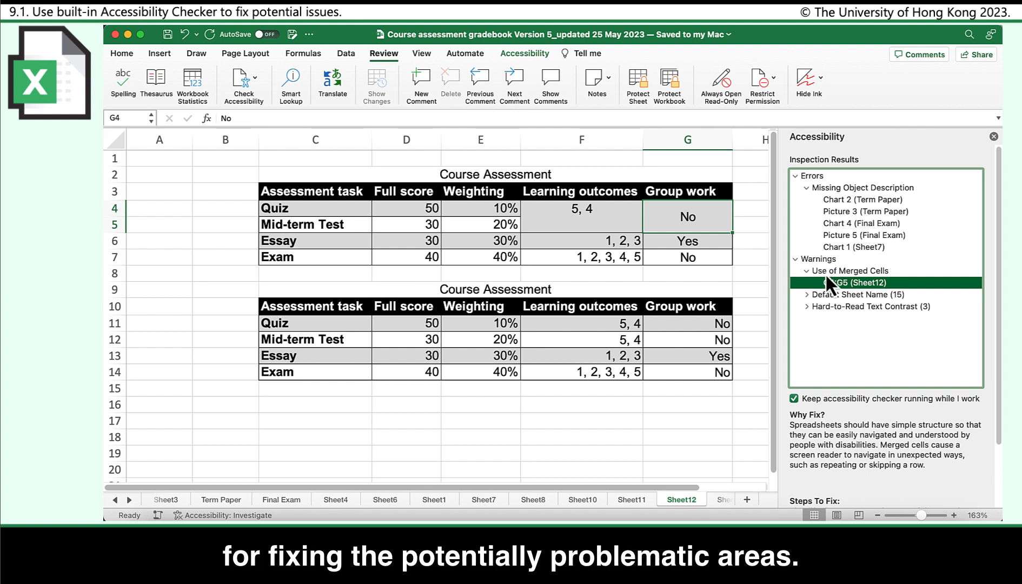
pyautogui.click(544, 56)
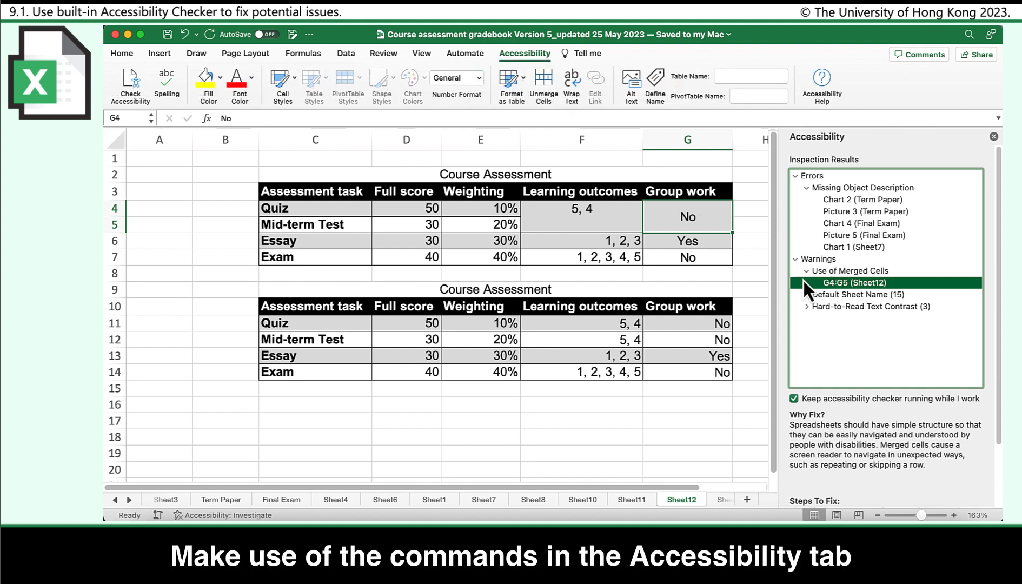
pyautogui.click(540, 80)
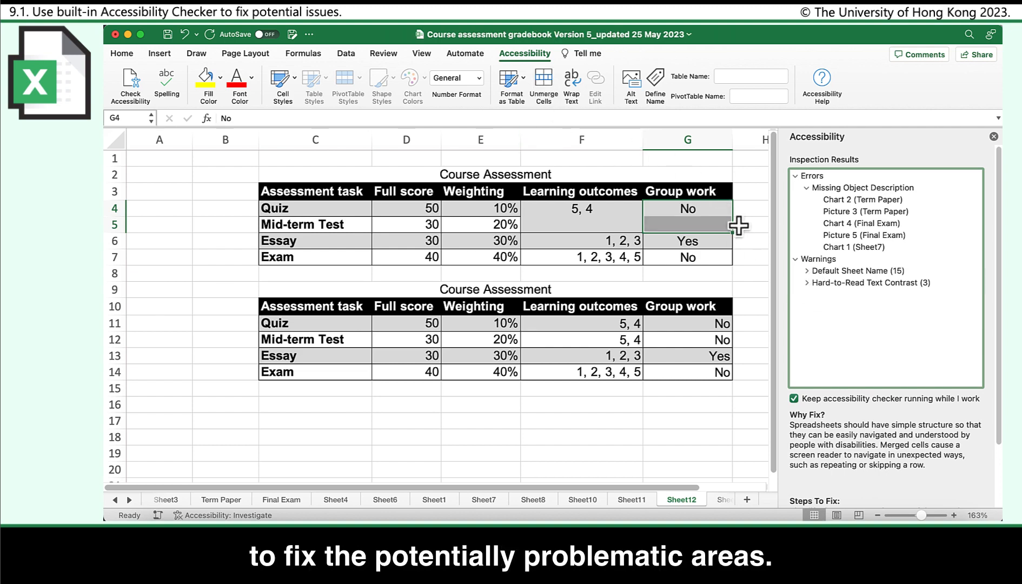
# Select the flagged Chart 2 on the Term Paper sheet and read the checker's recommended fixing steps.
pyautogui.click(844, 199)
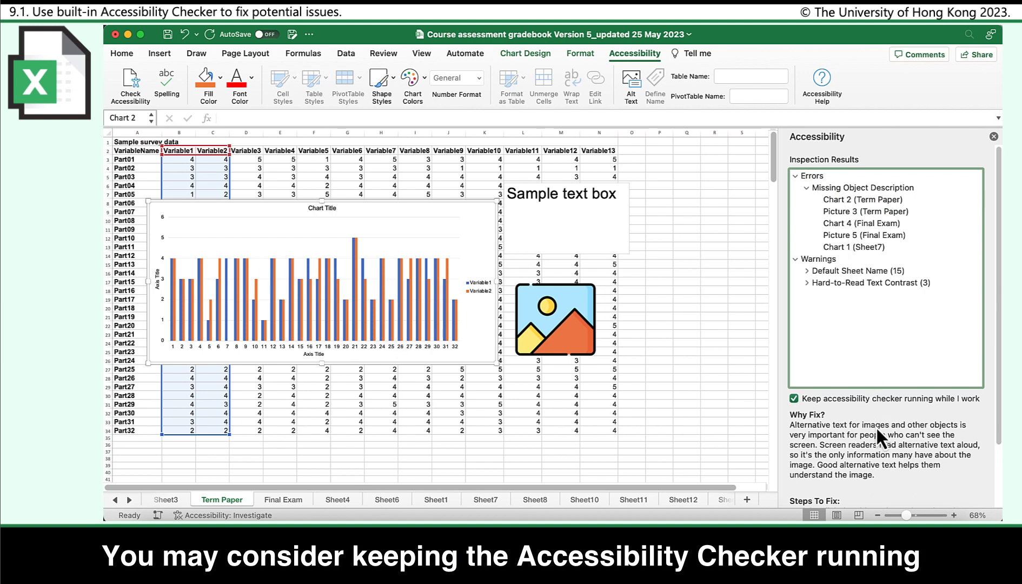
pyautogui.scroll(-3, 884, 442)
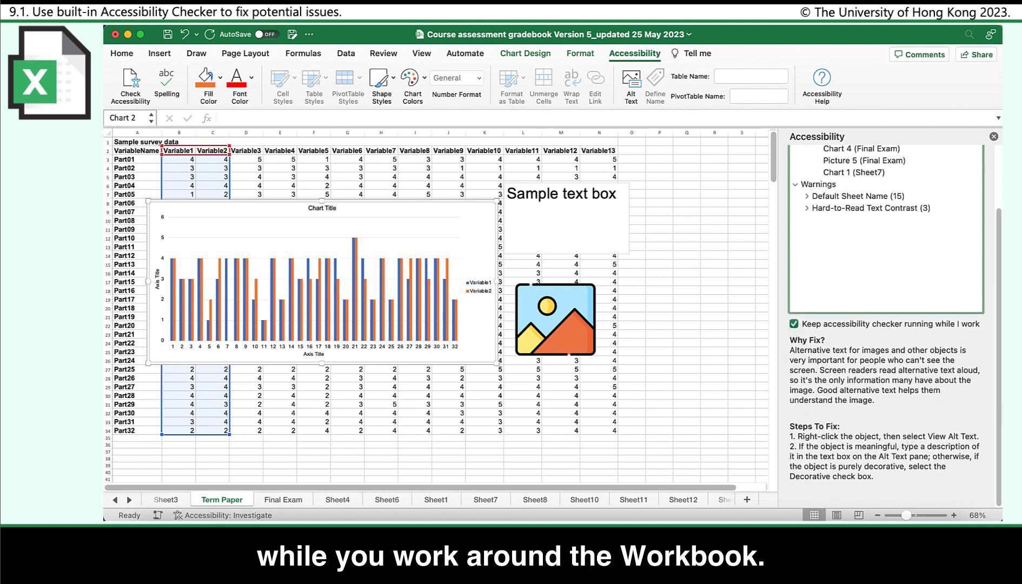